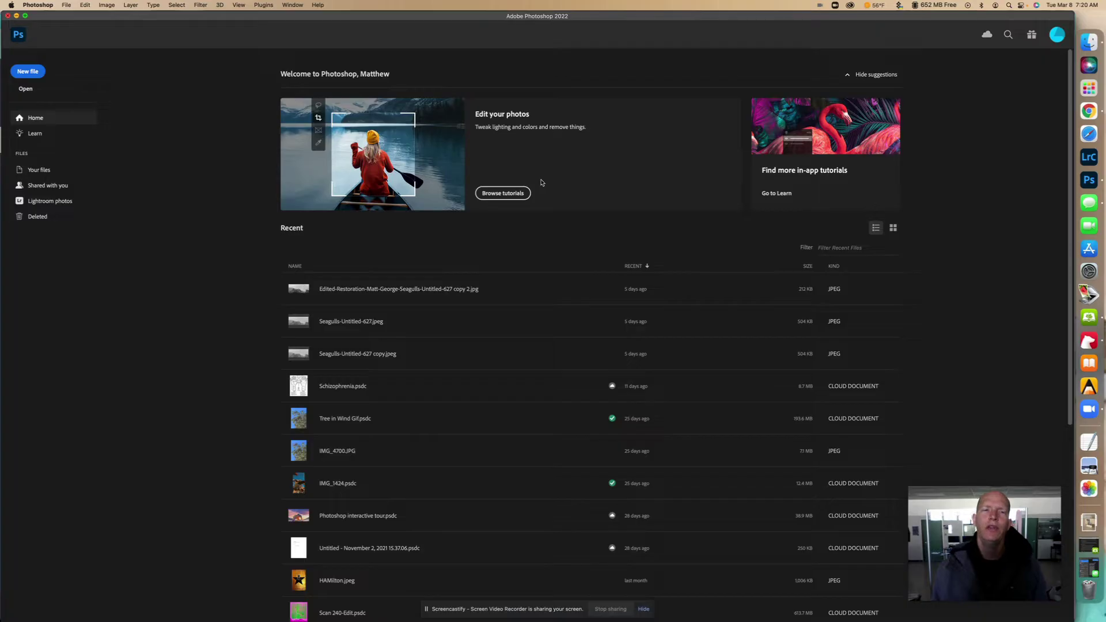
Start the Select and mask tutorial on cutting out an elliptical area, browsing All categories.
click(511, 194)
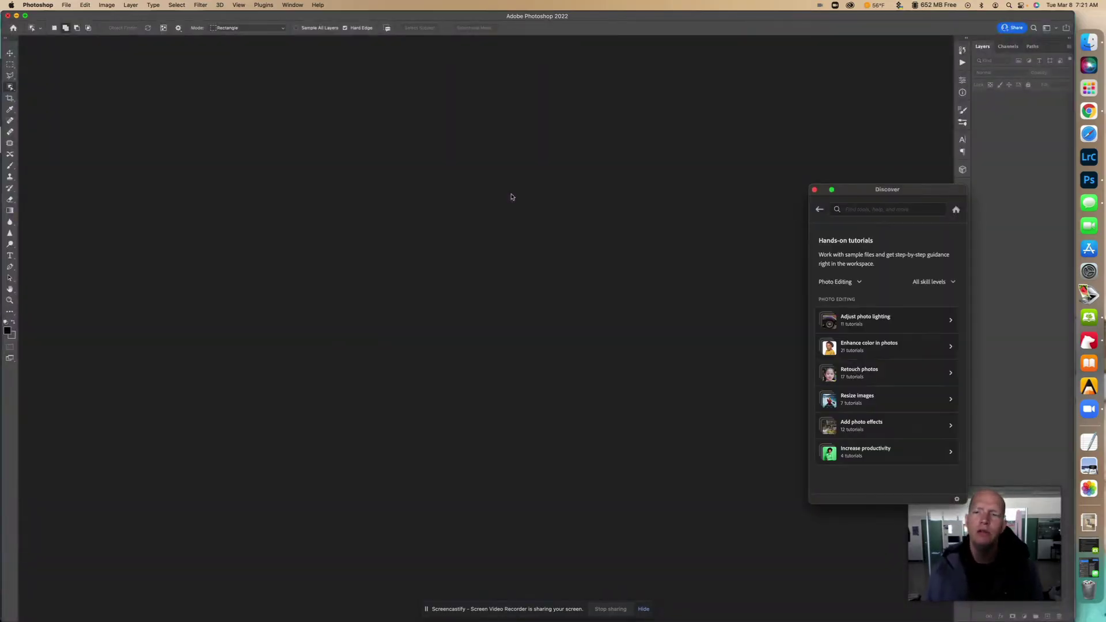
drag(858, 189, 825, 159)
click(810, 264)
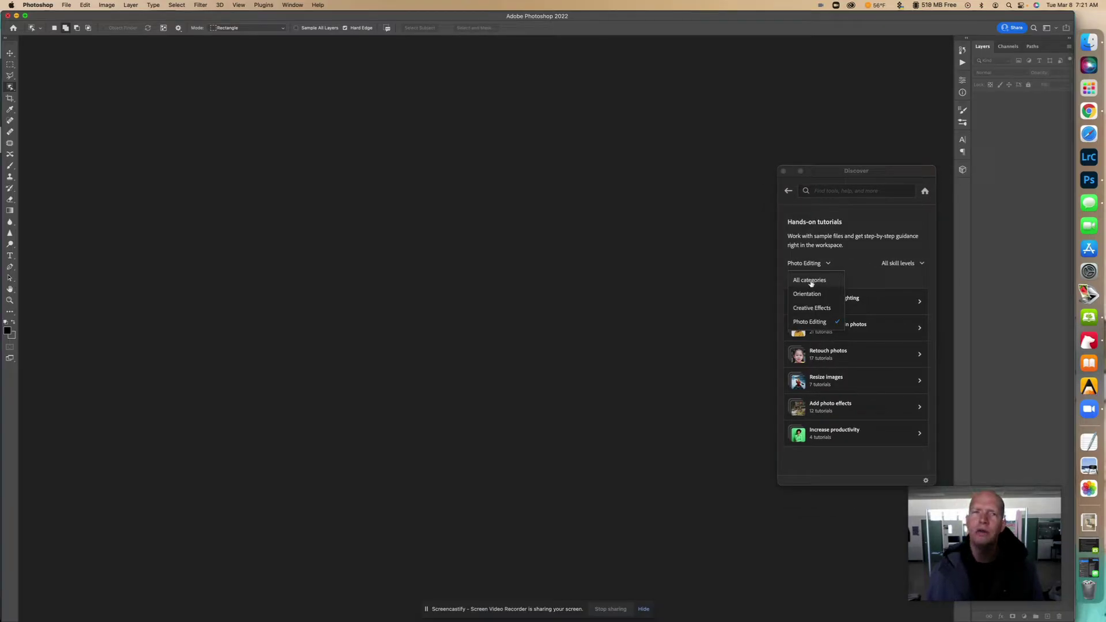
click(810, 281)
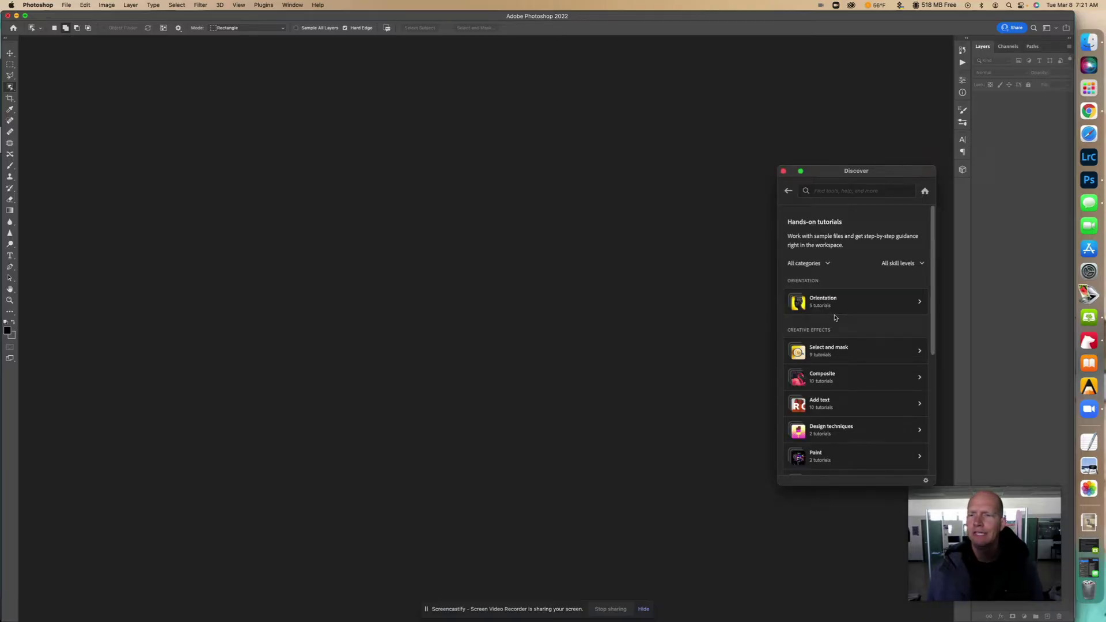
click(841, 356)
scroll(844, 349, down, 1)
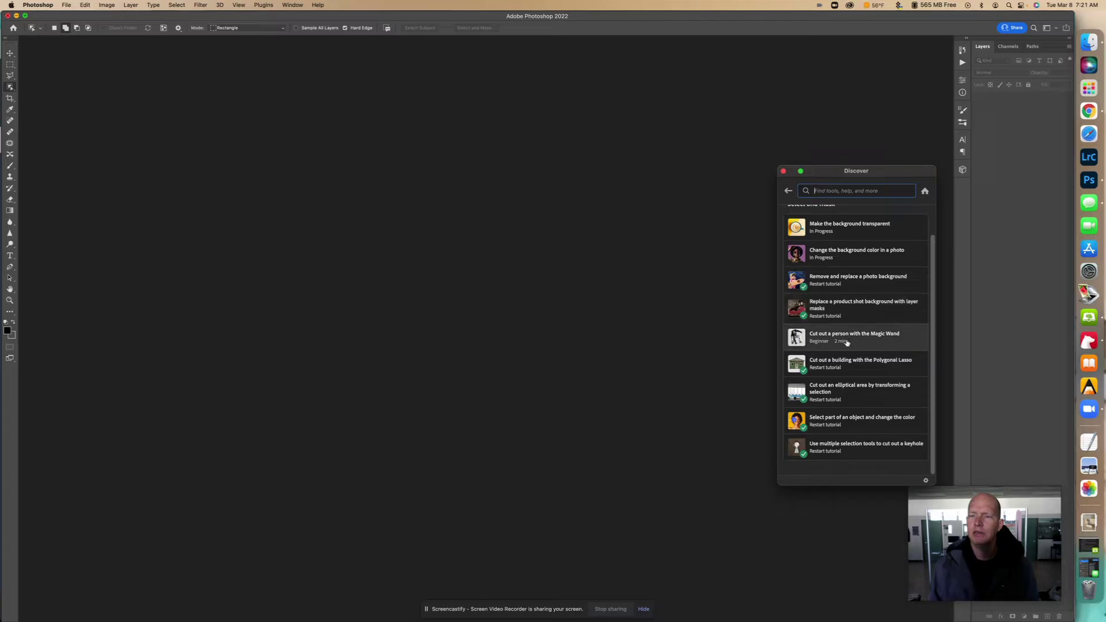
click(855, 395)
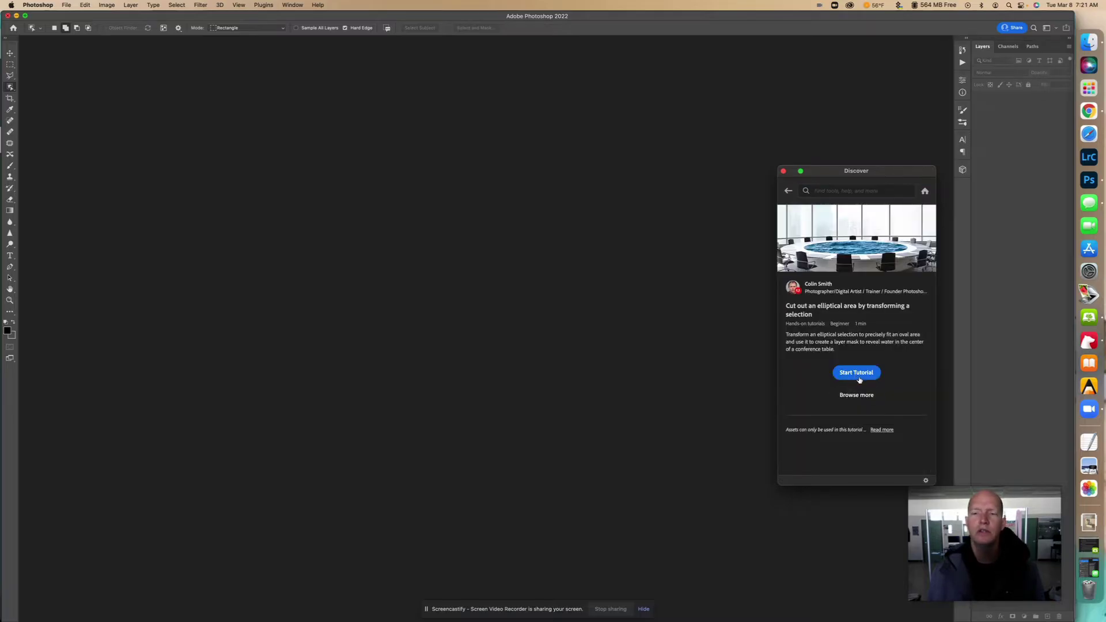
click(858, 377)
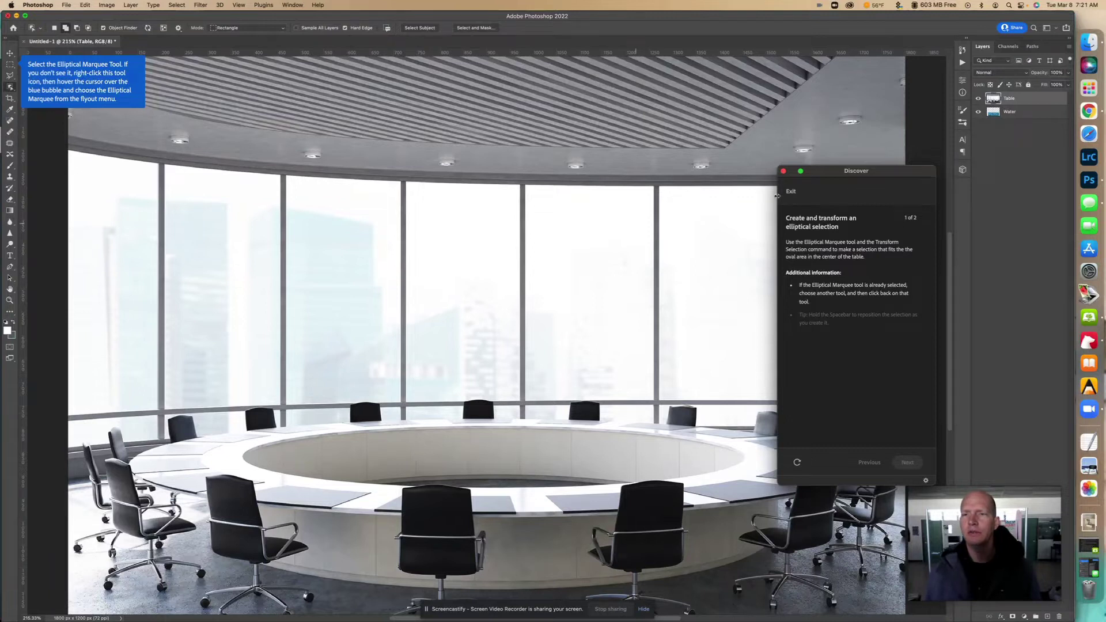
Narrow and lower the tutorial panel, then zoom and scroll to frame the conference-table photo.
drag(777, 196, 802, 196)
drag(896, 170, 902, 204)
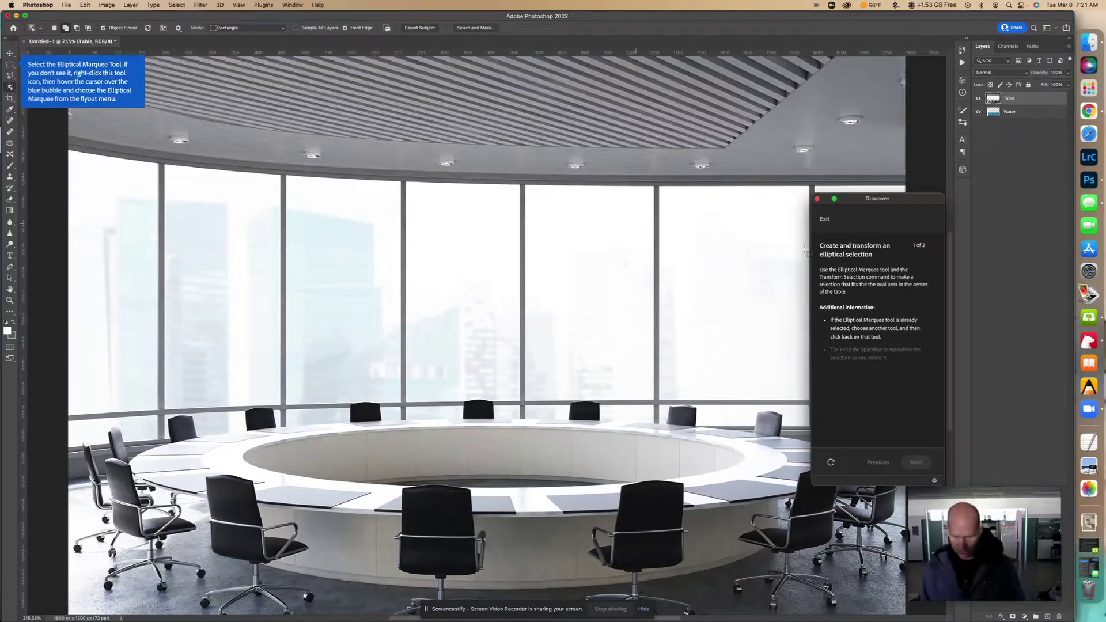
key(super+minus)
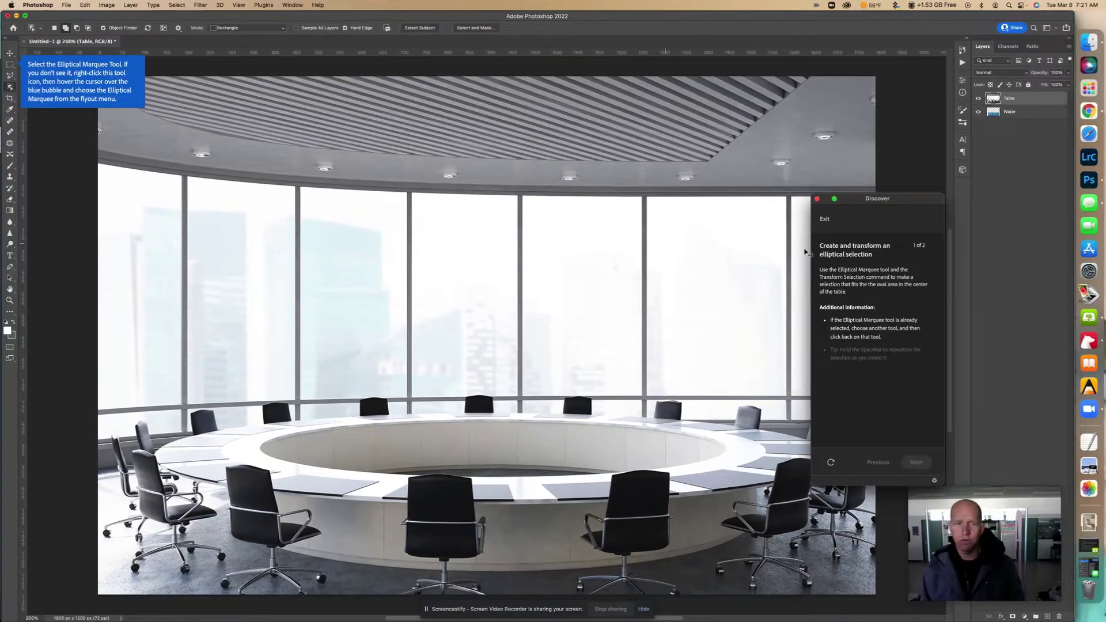
key(super+minus)
key(super+minus)
key(super+plus)
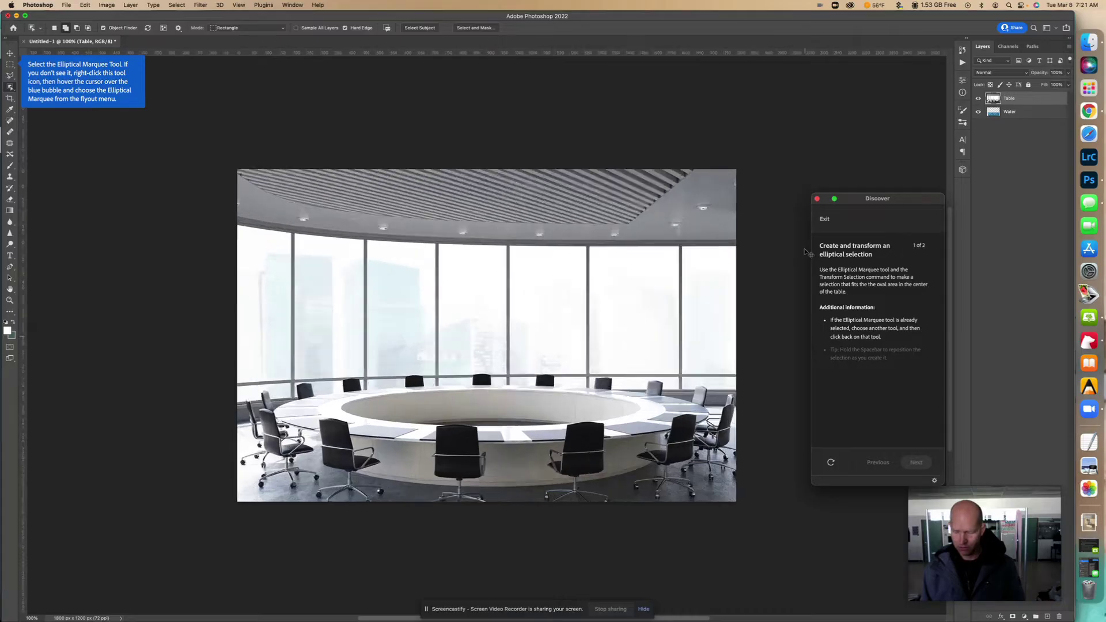
scroll(714, 228, right, 3)
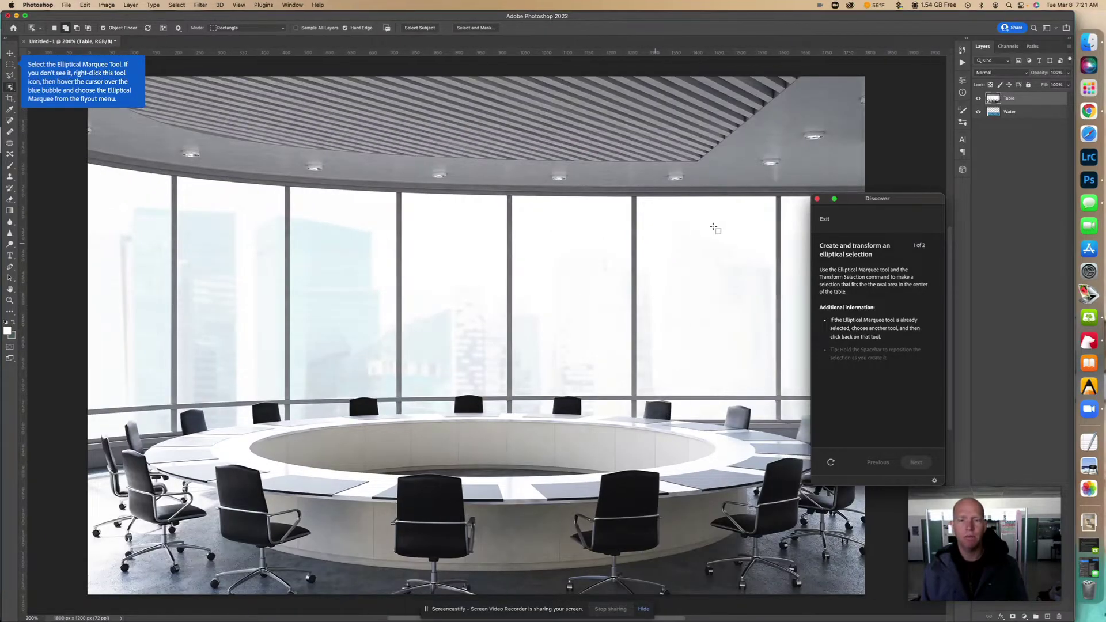
scroll(714, 228, right, 3)
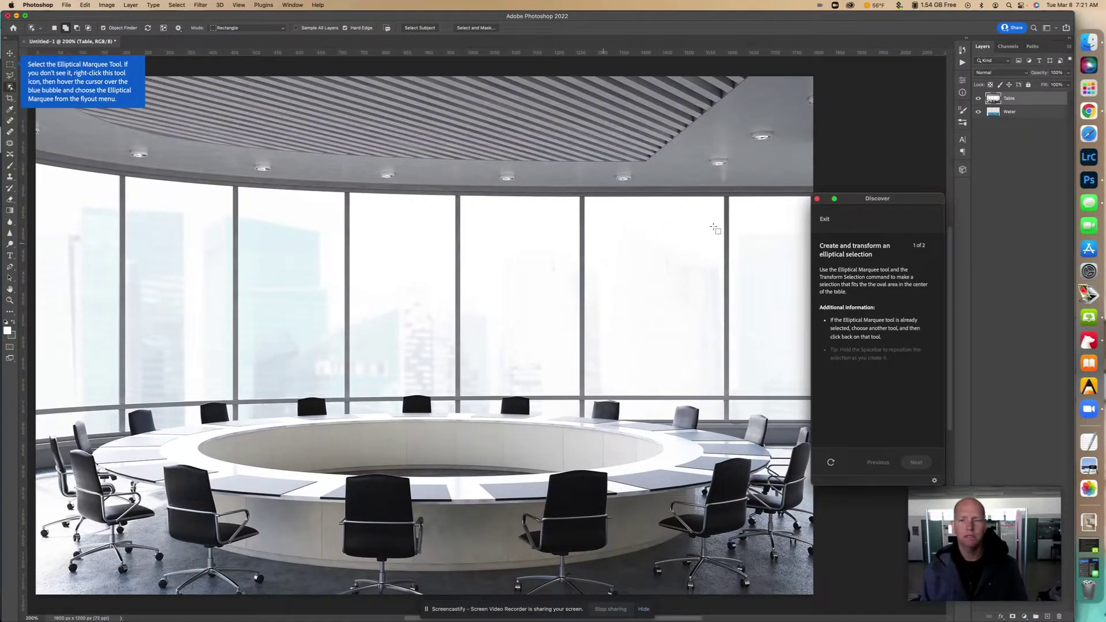
mouse_move(977, 496)
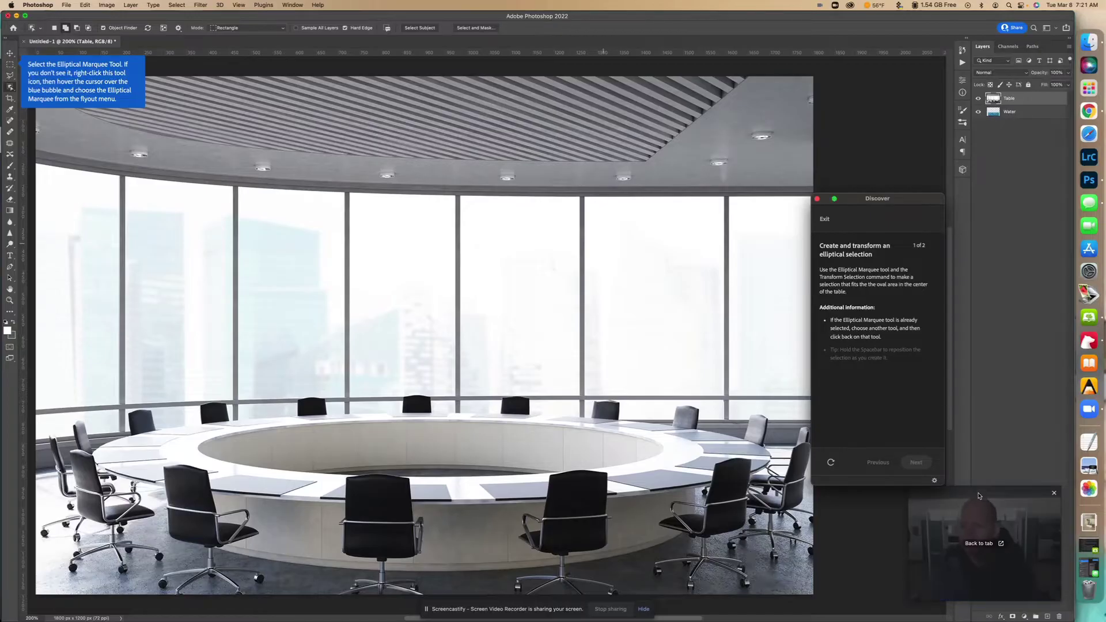
drag(977, 495, 871, 497)
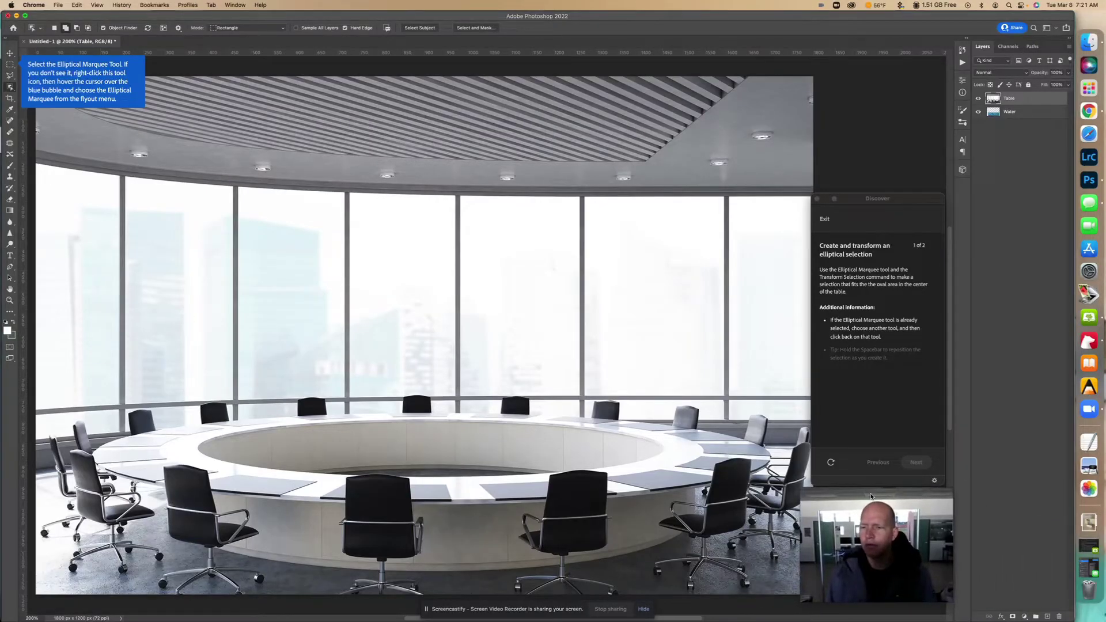
Switch to the Elliptical Marquee Tool and draw an ellipse over the table's inner oval.
right_click(11, 66)
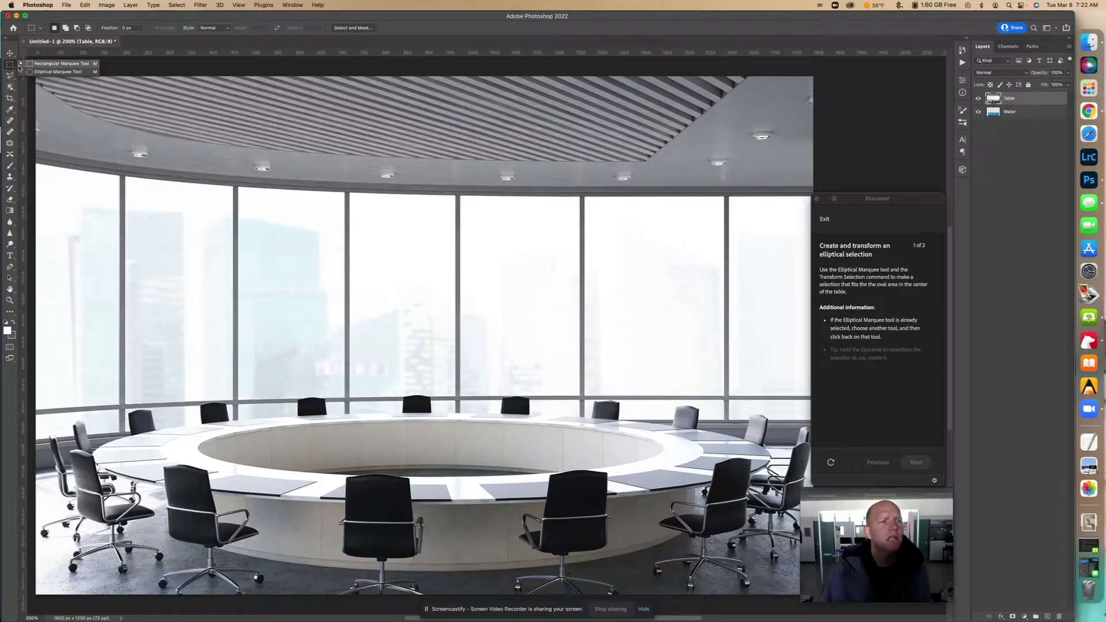
click(42, 71)
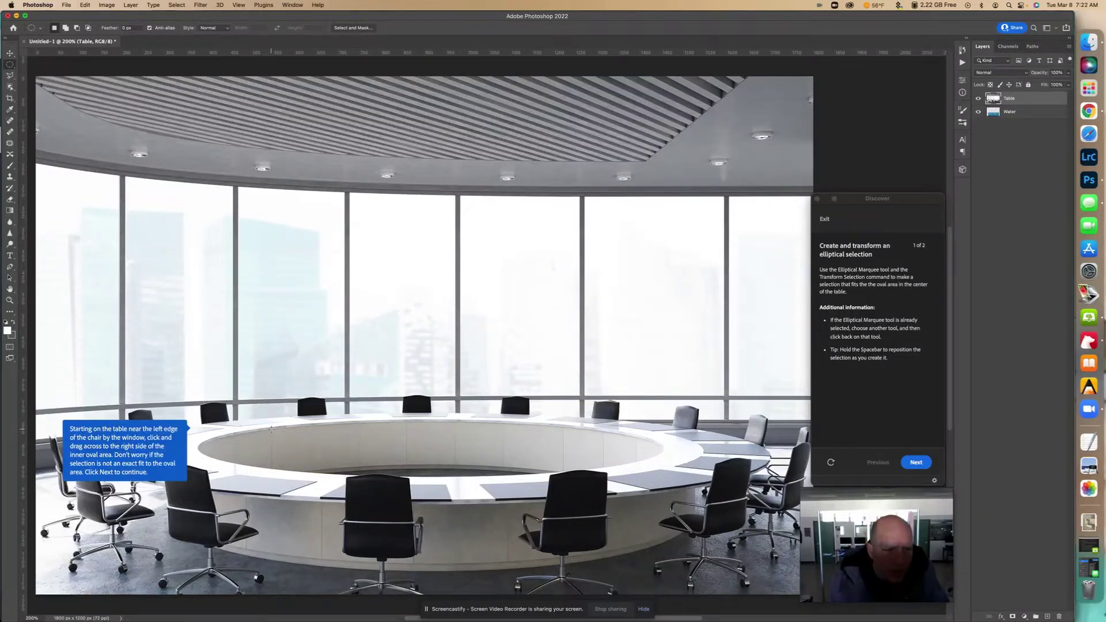
drag(199, 425, 665, 479)
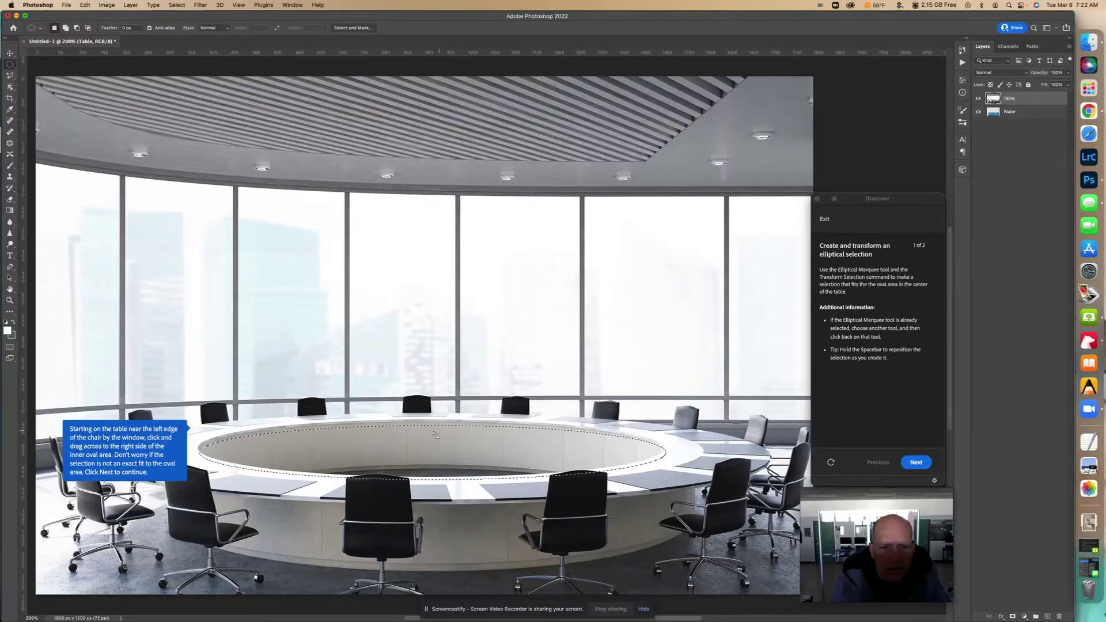
Shift the elliptical selection up onto the oval opening and advance the tutorial.
drag(429, 445, 429, 441)
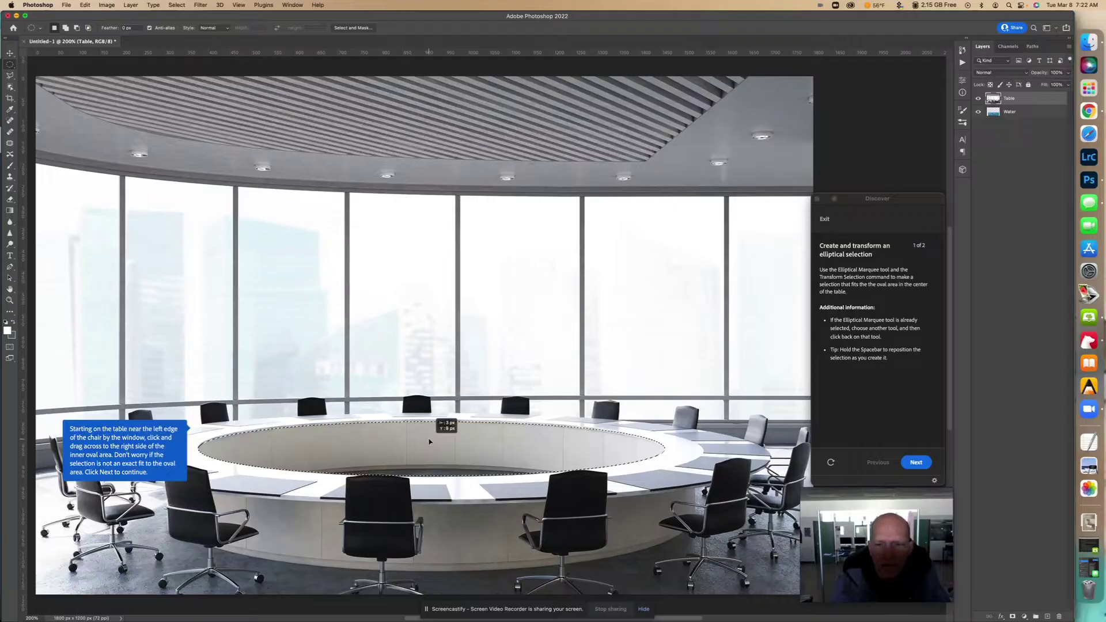
drag(429, 441, 429, 442)
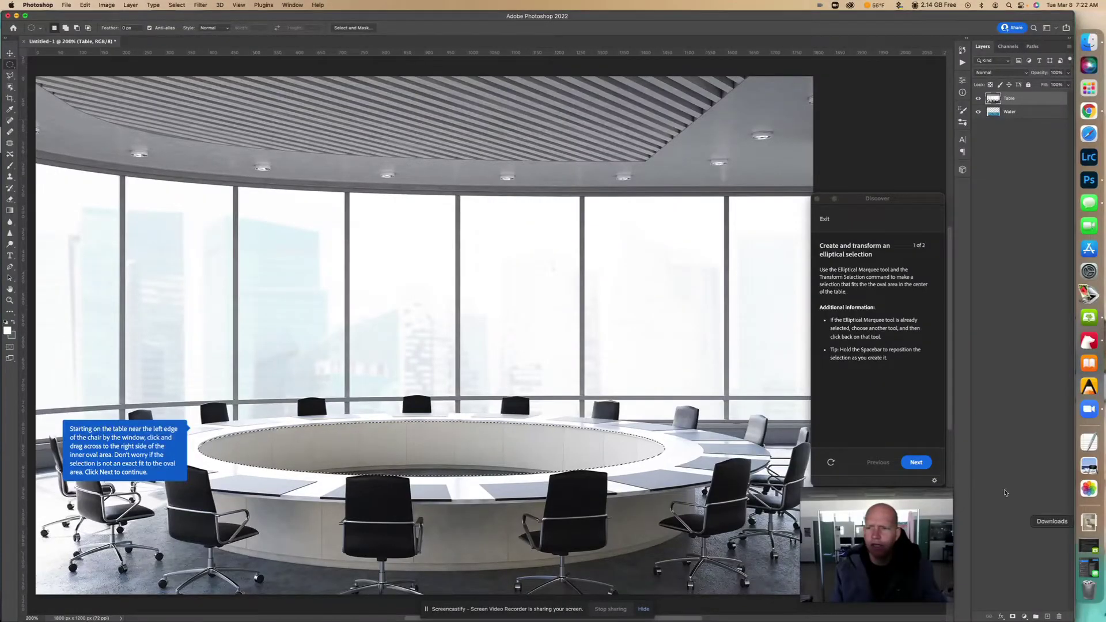
click(914, 463)
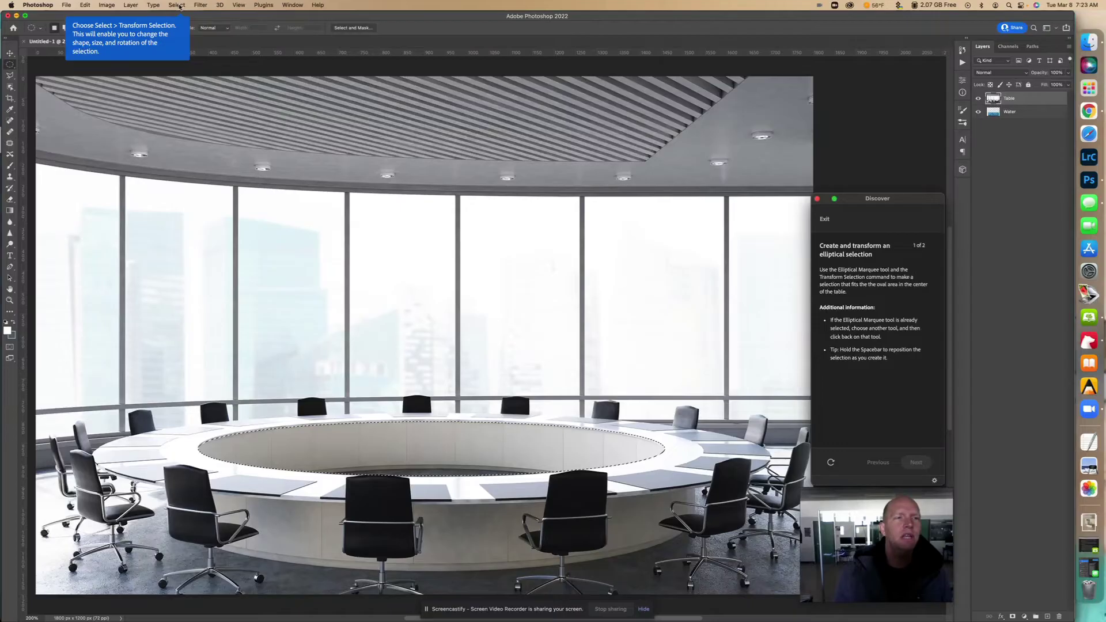
click(177, 5)
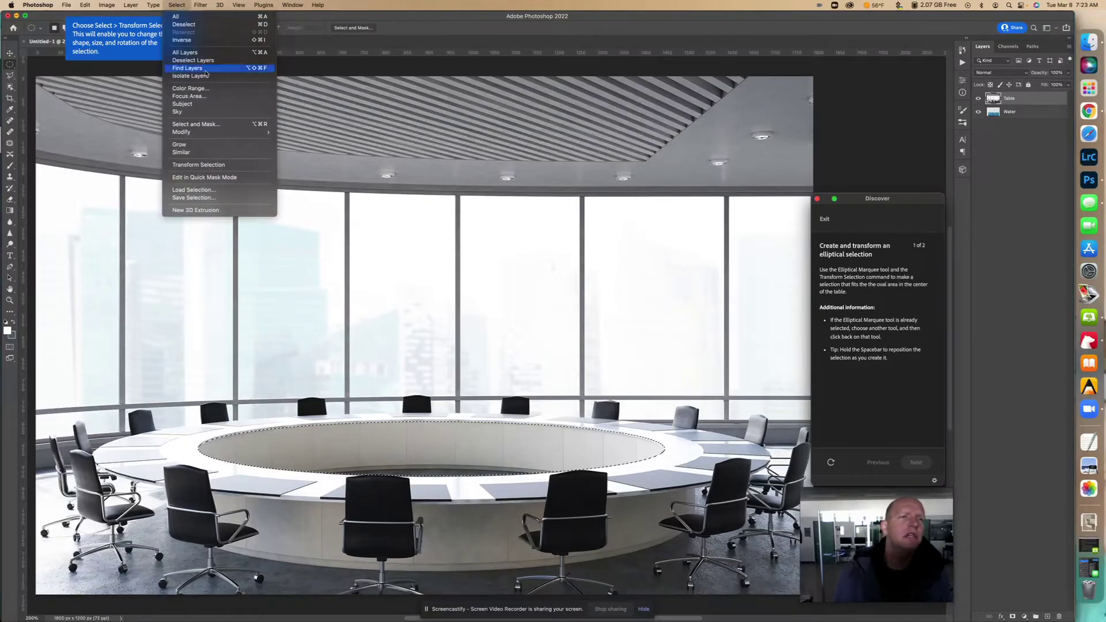
Transform the selection, adjusting its top and bottom edges and nudging it 1 px left.
click(224, 165)
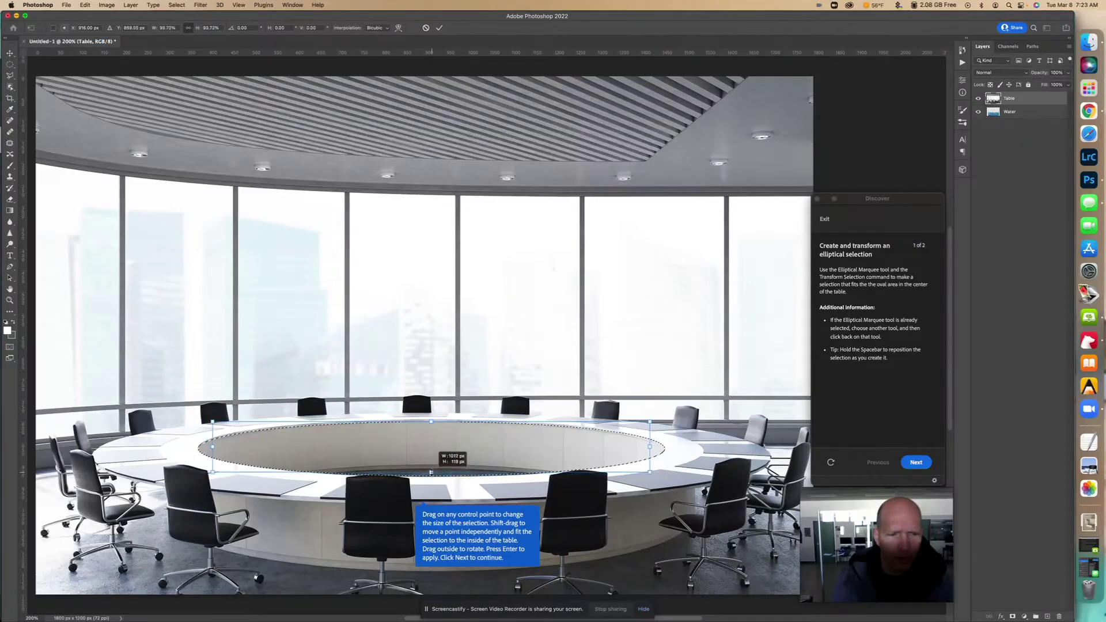
drag(431, 471, 431, 475)
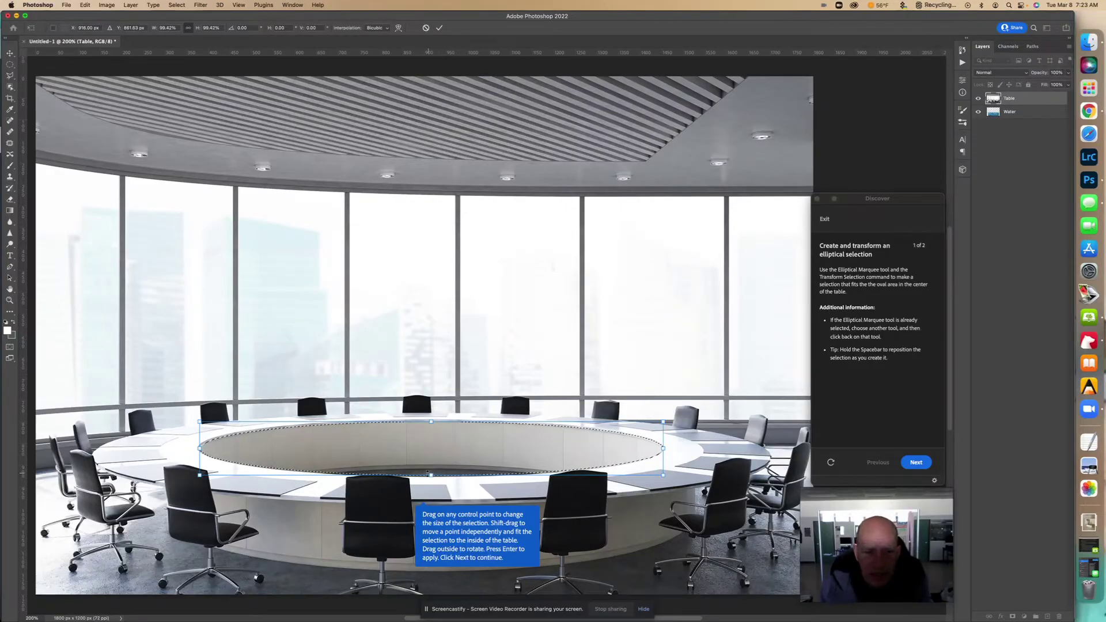
mouse_move(430, 473)
mouse_down()
mouse_move(430, 462)
mouse_move(430, 473)
mouse_up()
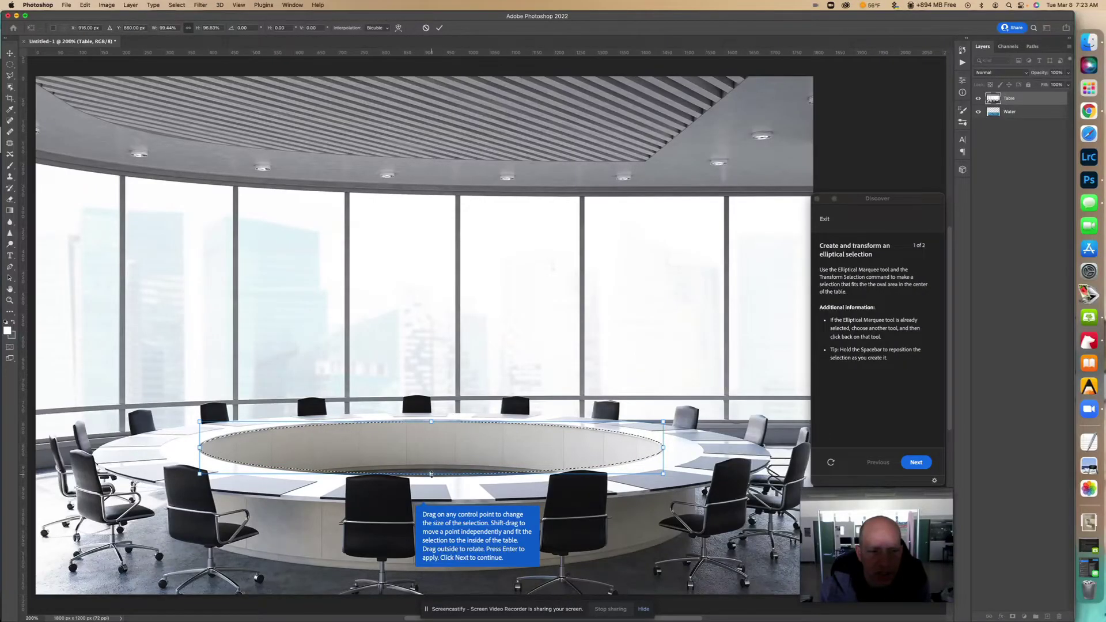
drag(431, 474, 431, 477)
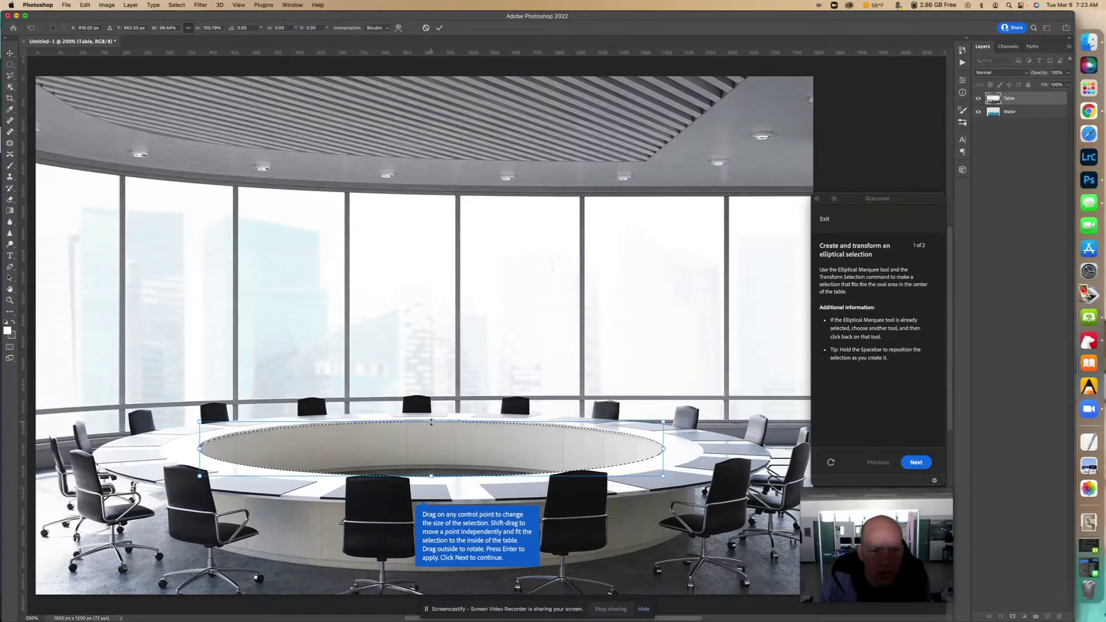
drag(432, 420, 431, 418)
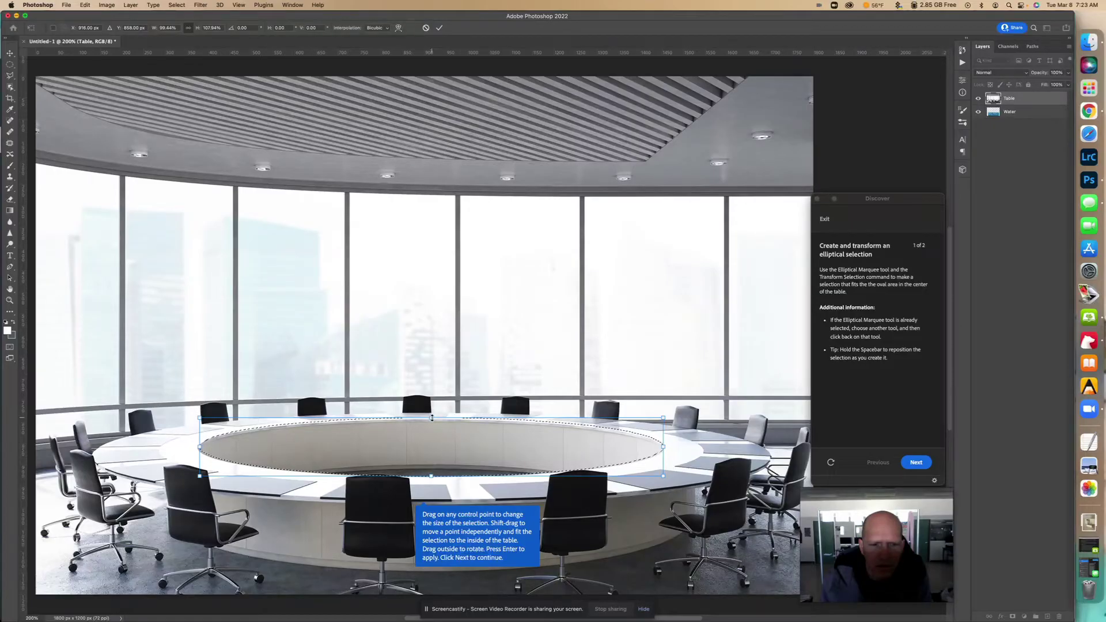
drag(431, 419, 432, 421)
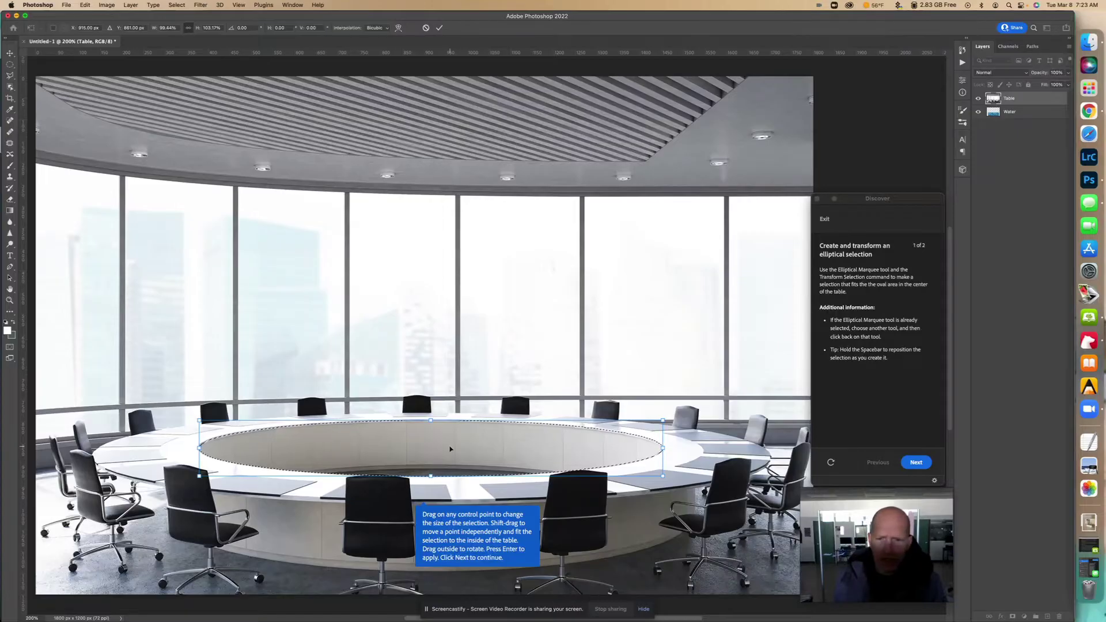
key(Left)
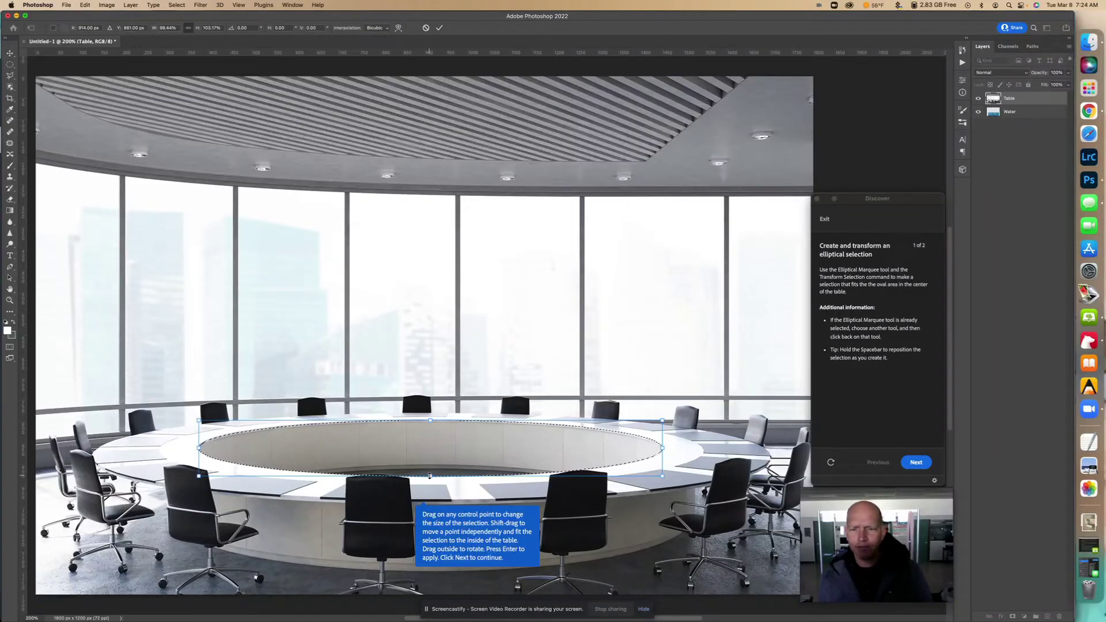
Commit the reshaped selection and advance the tutorial to the layer-mask step.
click(918, 464)
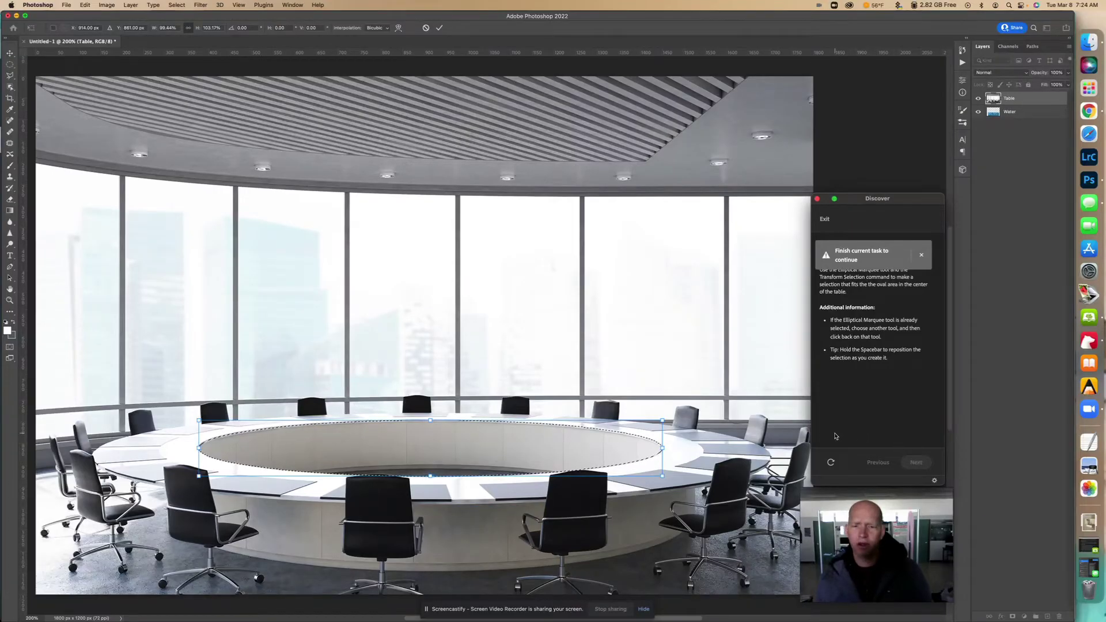
key(Return)
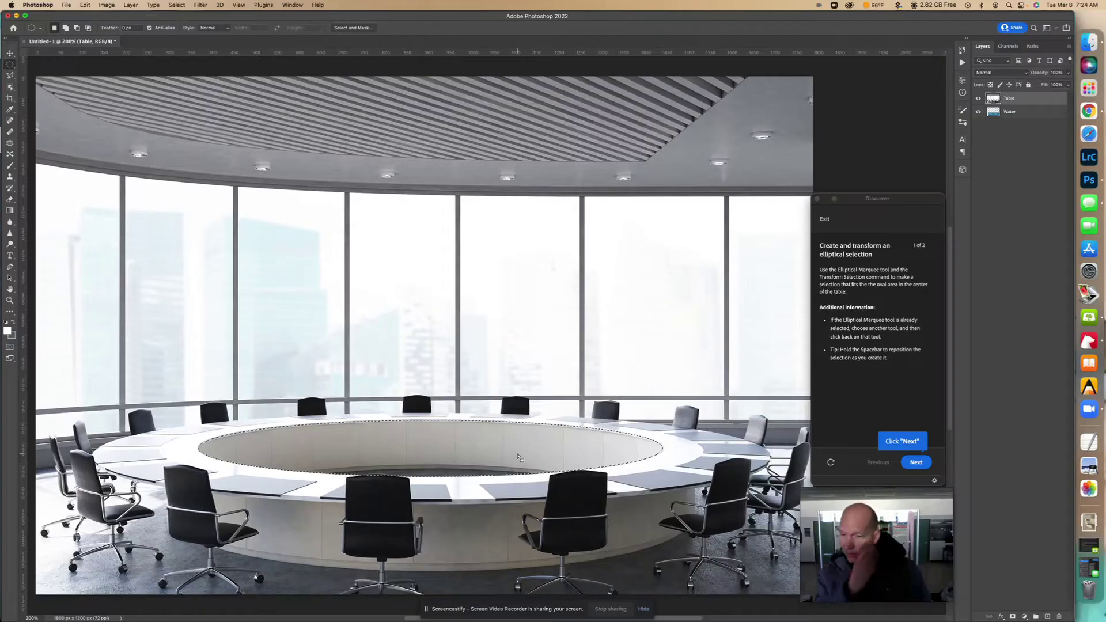
click(915, 462)
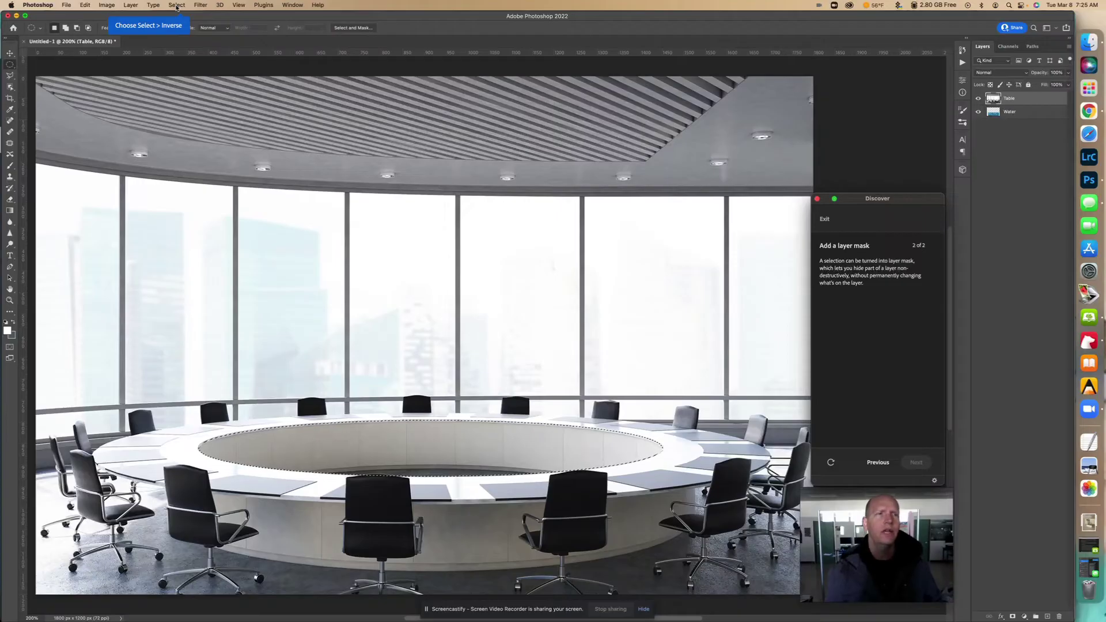
Invert the selection with Select > Inverse.
click(177, 5)
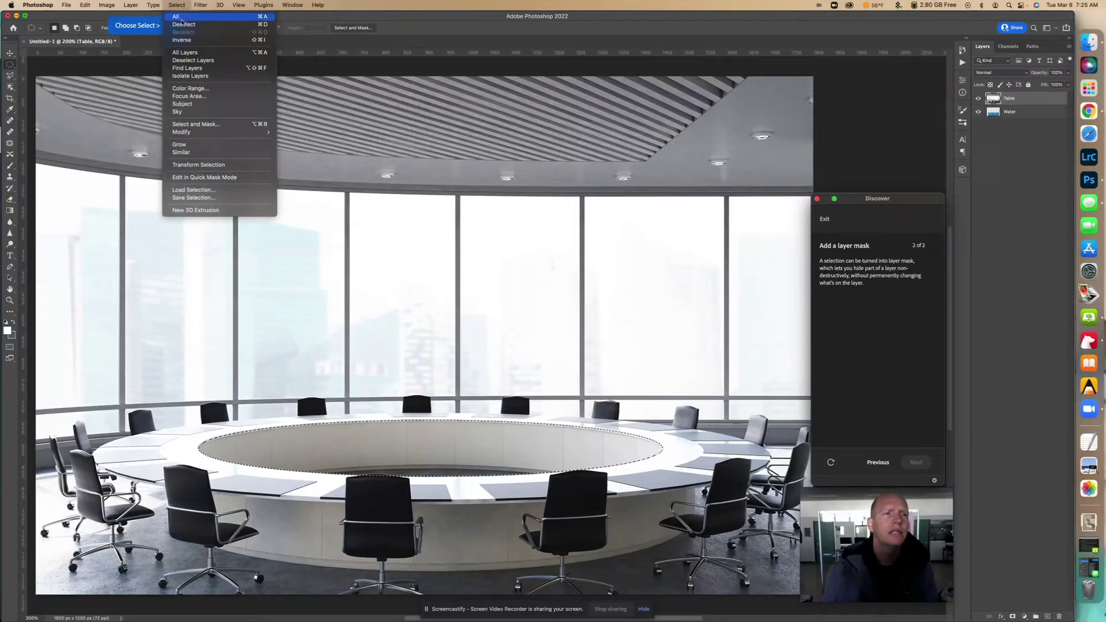
click(186, 39)
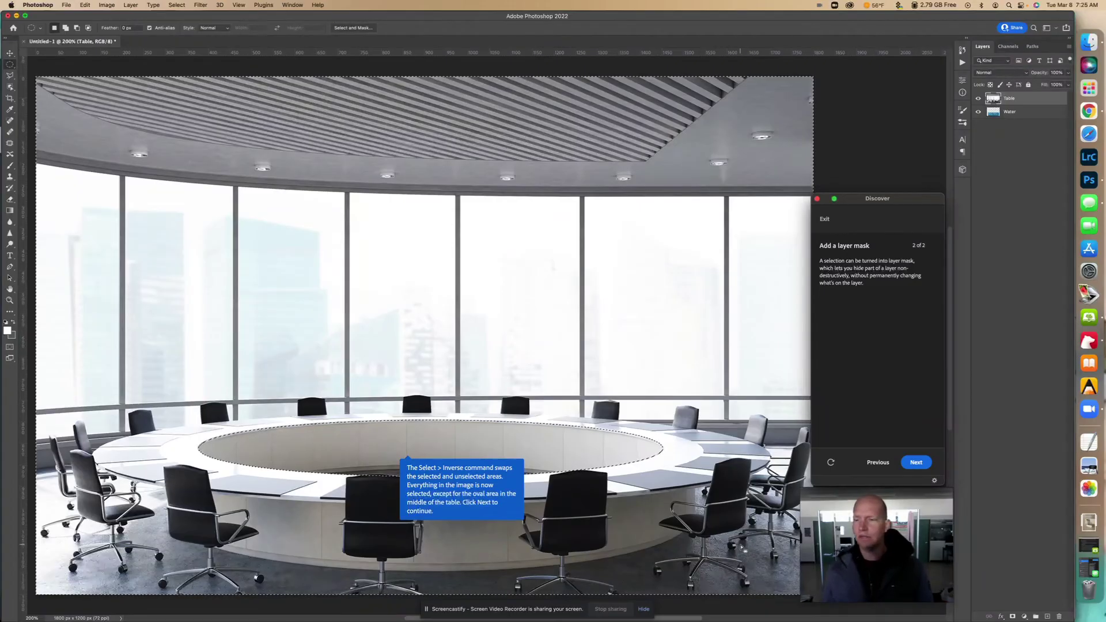
Add a layer mask to the Table layer and click through the tutorial to completion.
click(917, 462)
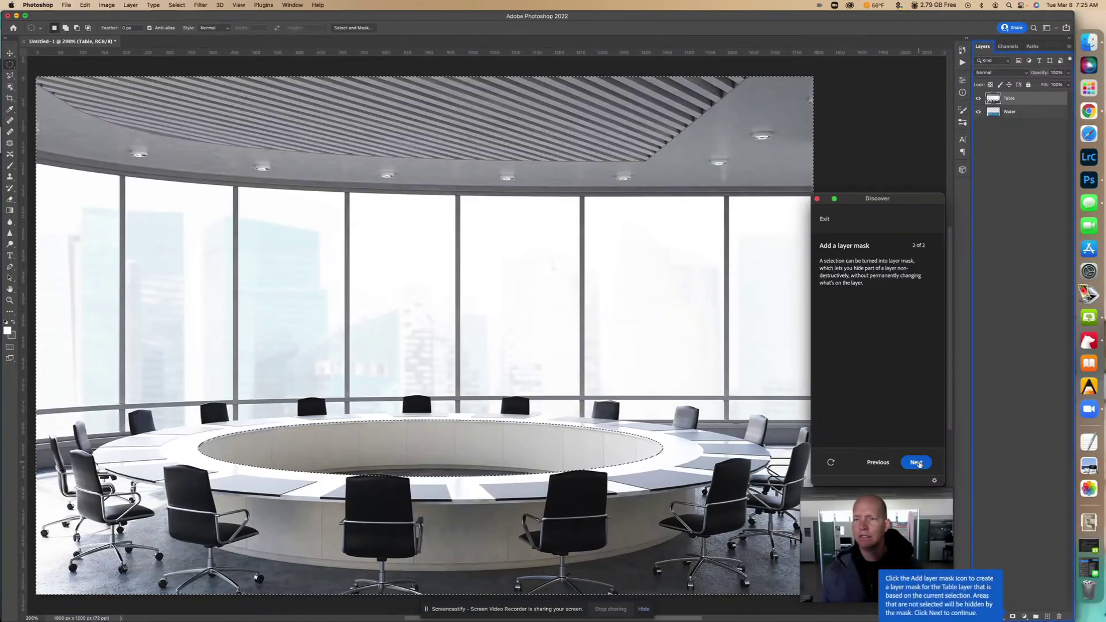
click(1012, 616)
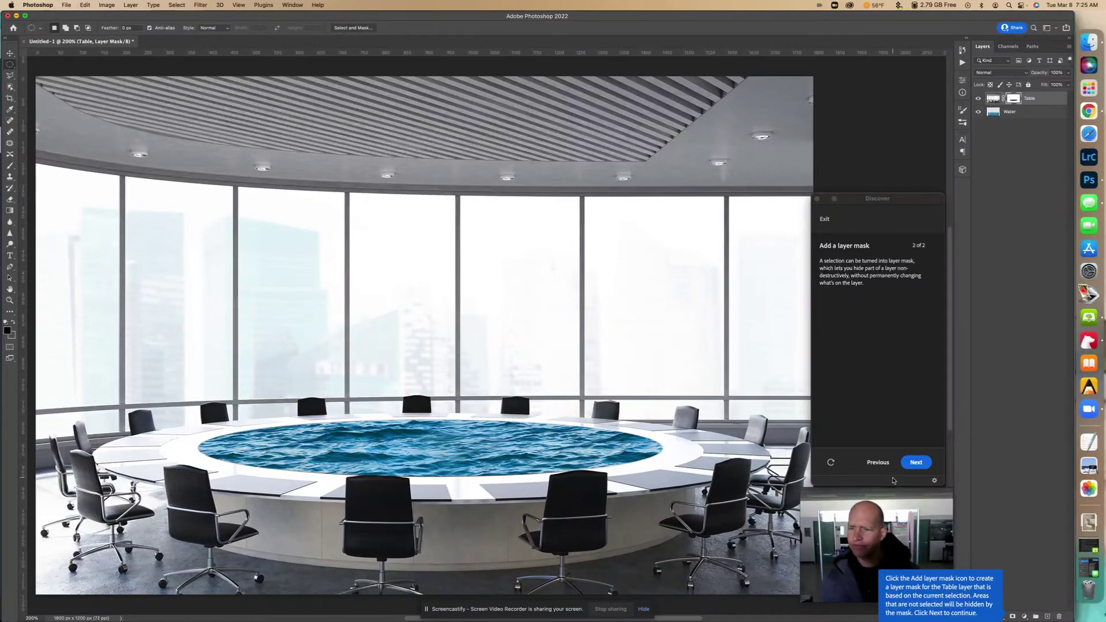
click(915, 465)
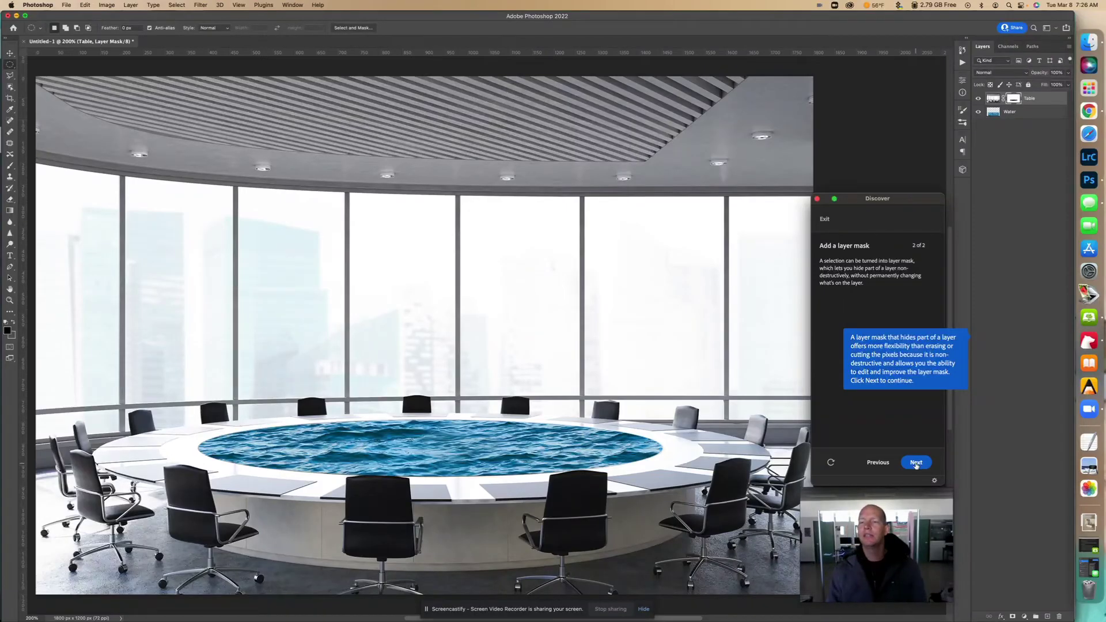
click(915, 463)
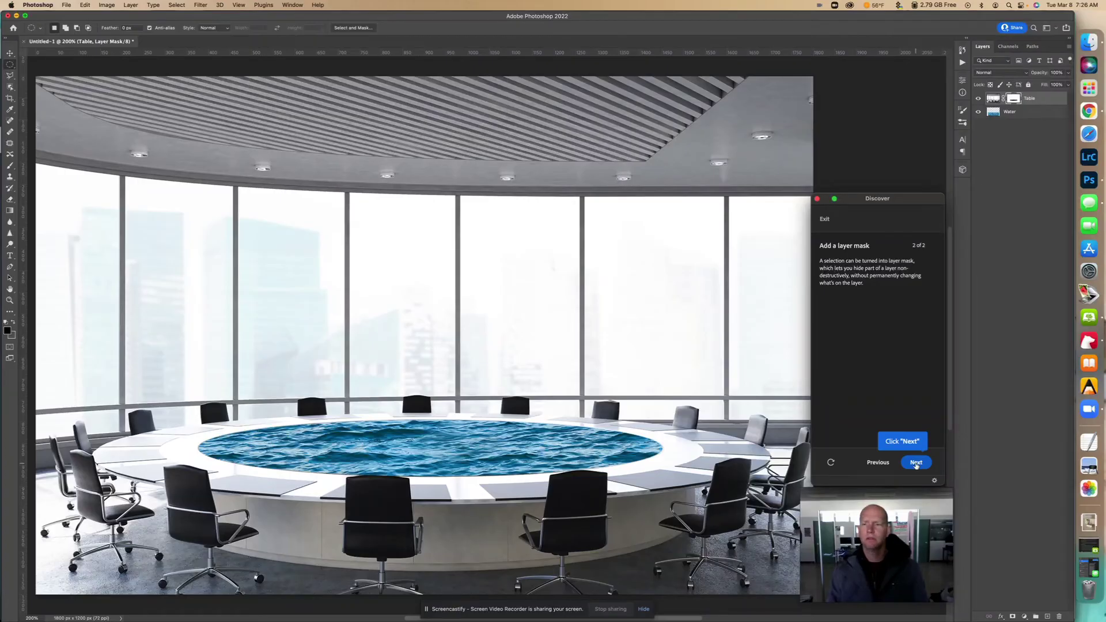
click(916, 462)
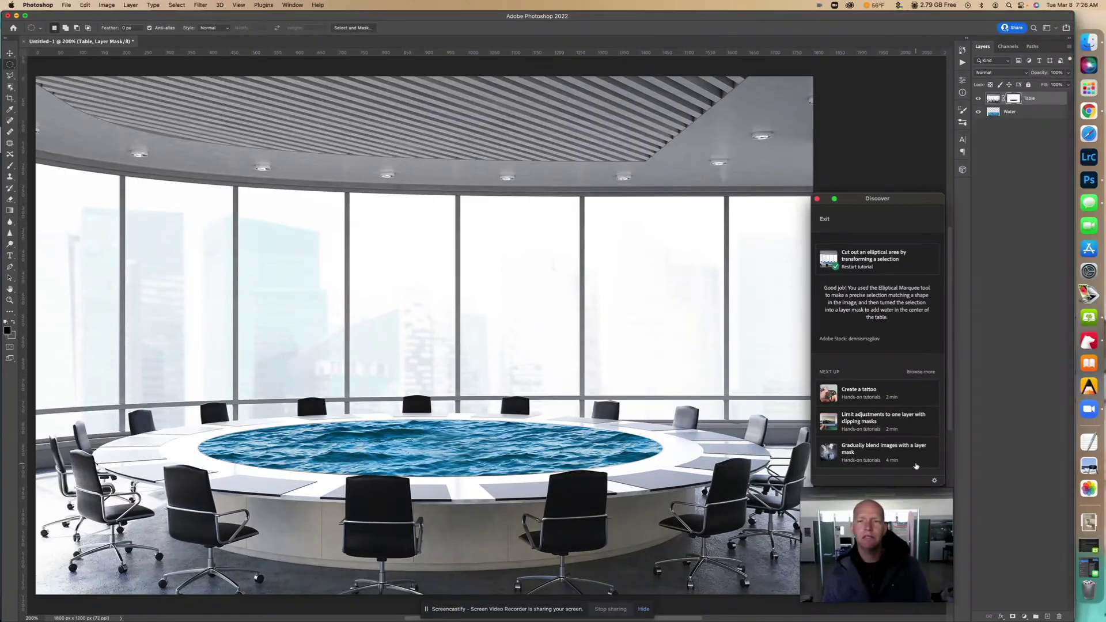
click(581, 18)
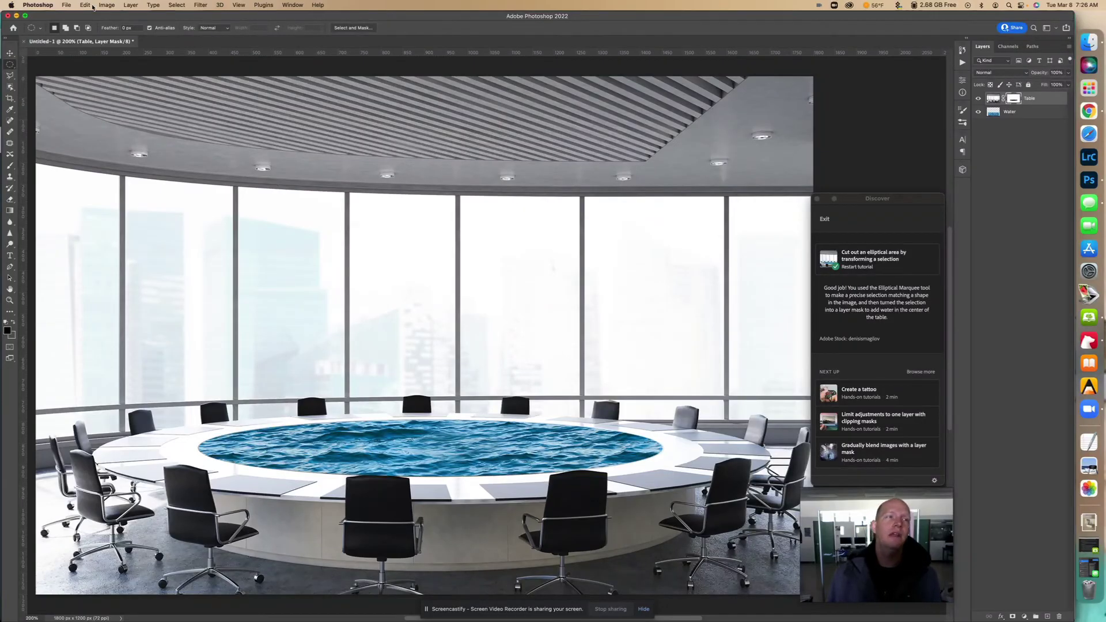
Open the File menu.
click(67, 5)
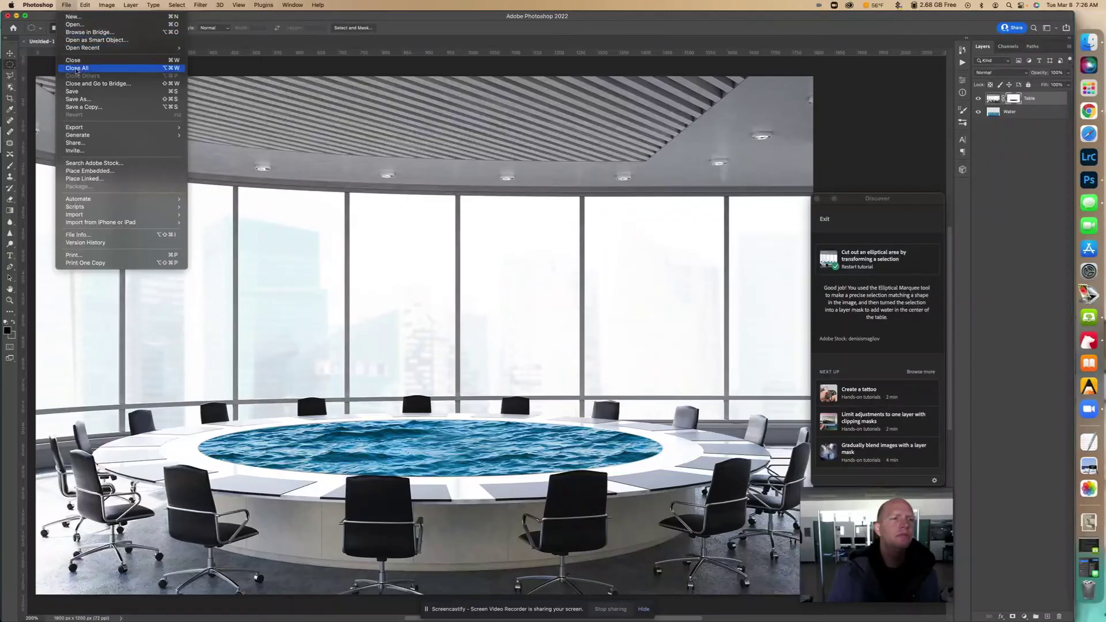
Save a JPEG copy to Downloads named 'Eliptical-Marque' plus the author's name, then switch to Chrome.
click(101, 108)
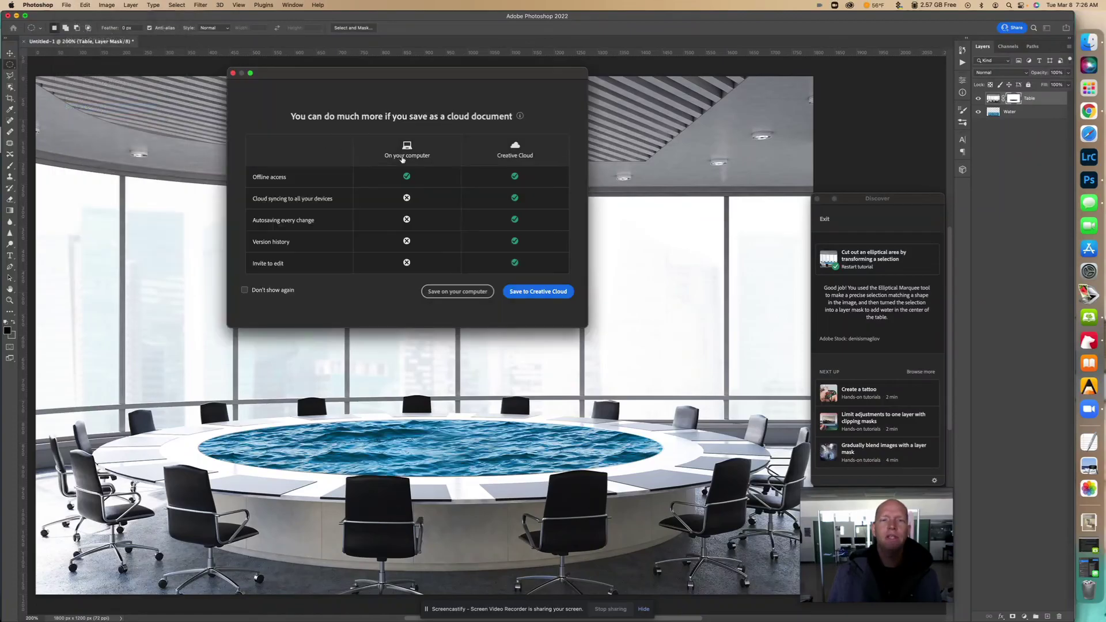
click(458, 291)
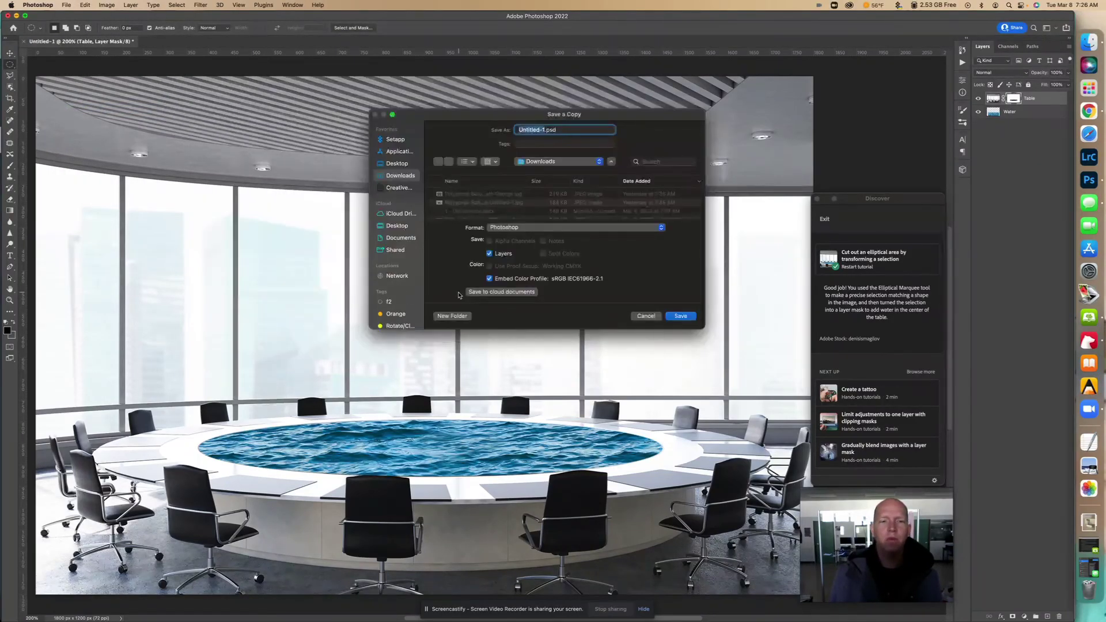
click(544, 228)
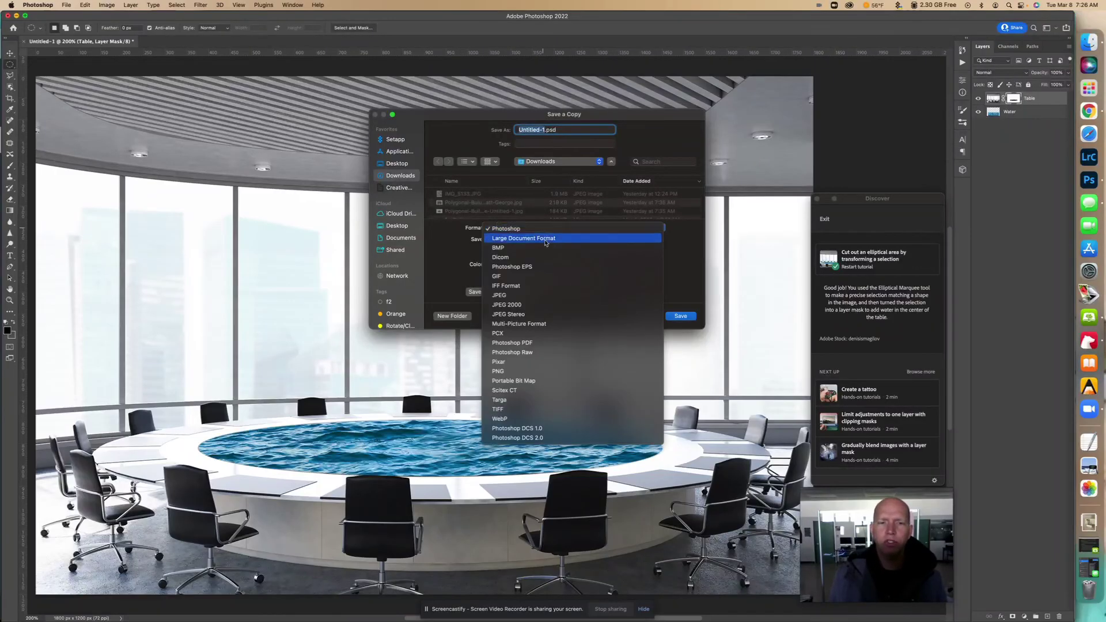
click(539, 295)
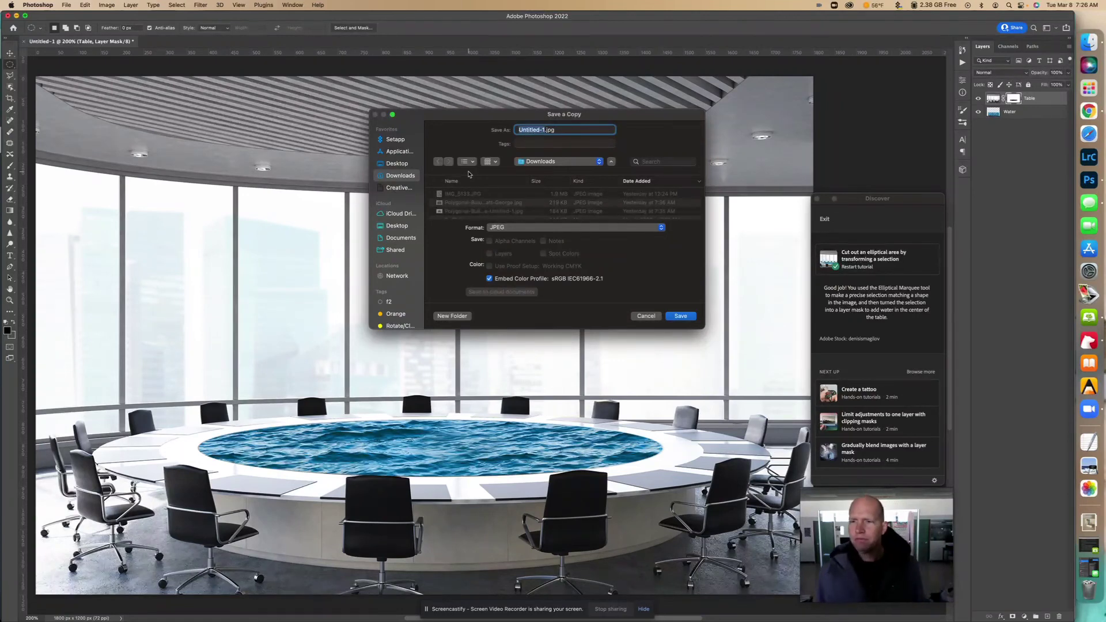
text(Elip)
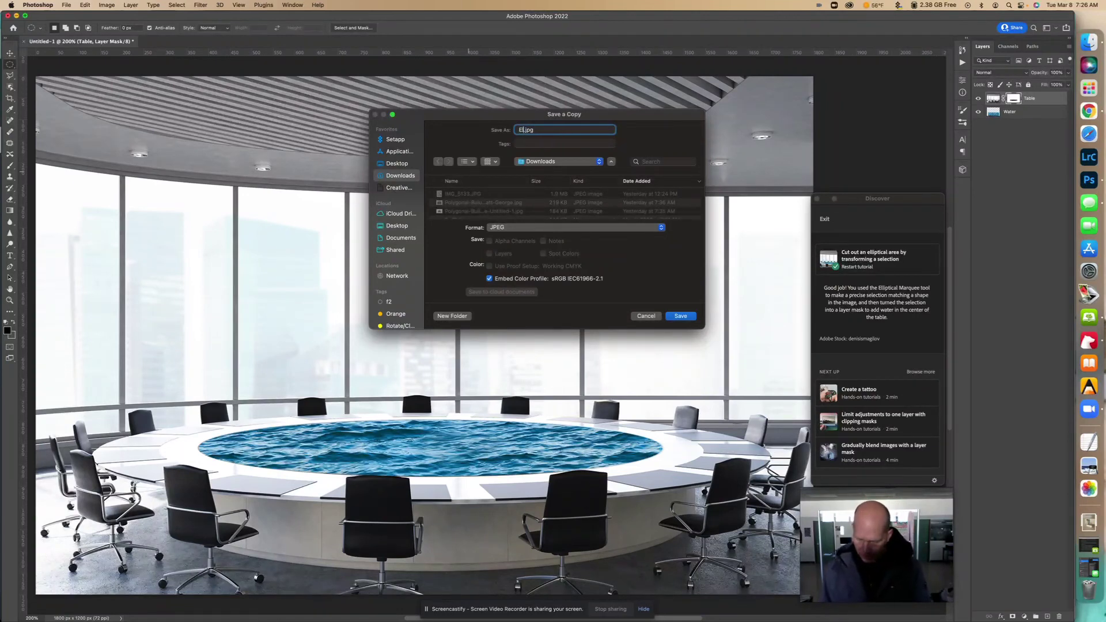
text(tical)
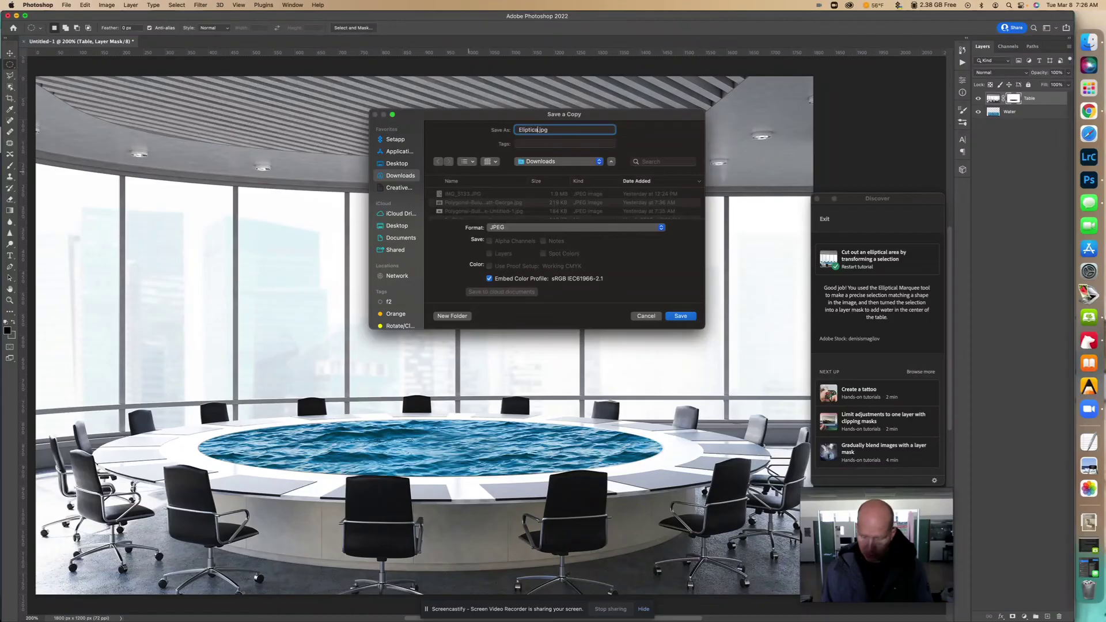
text(-Marqu)
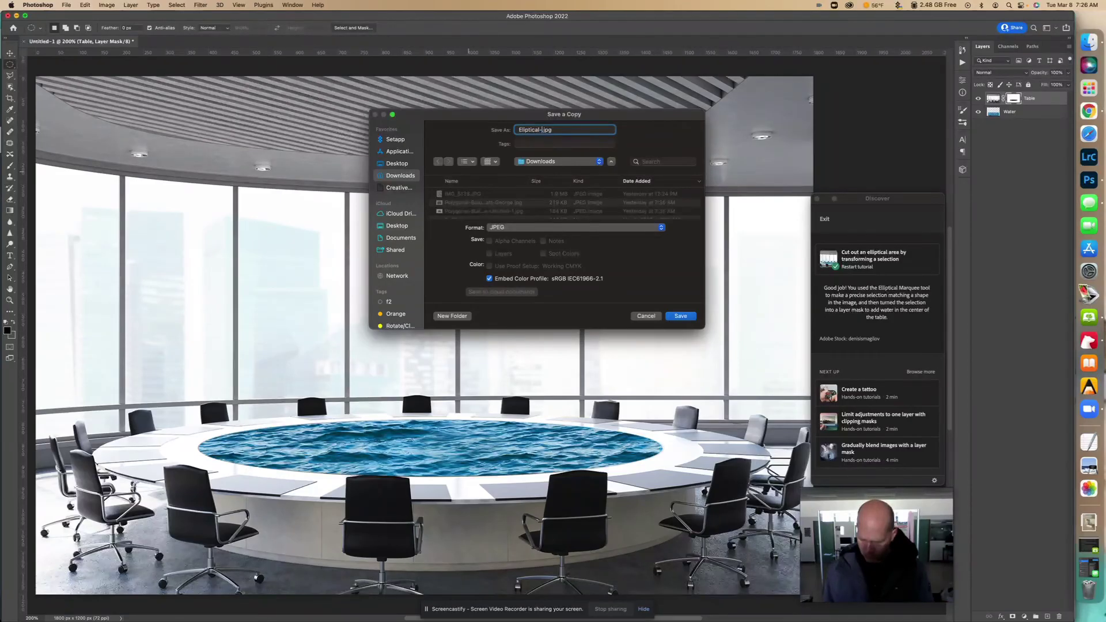
text(e)
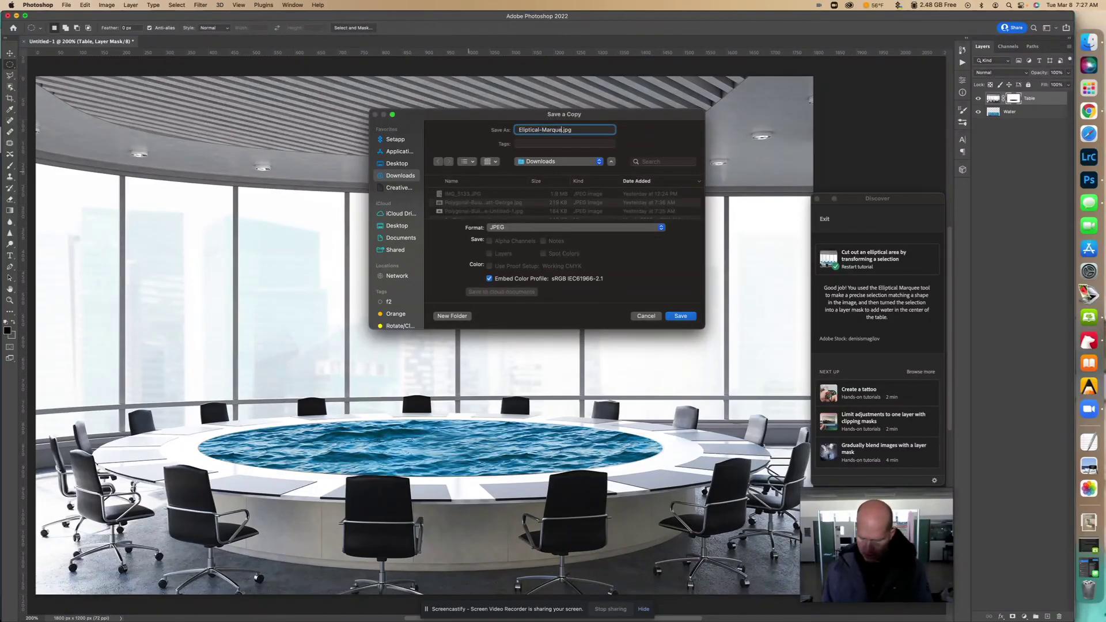
text(-Matt)
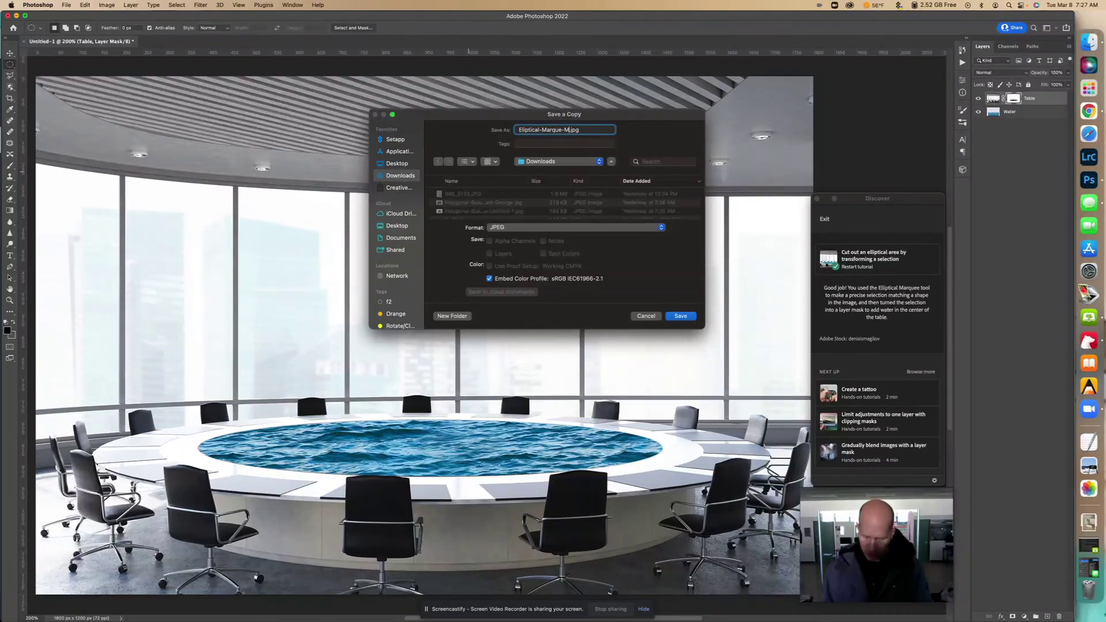
text(-Georg)
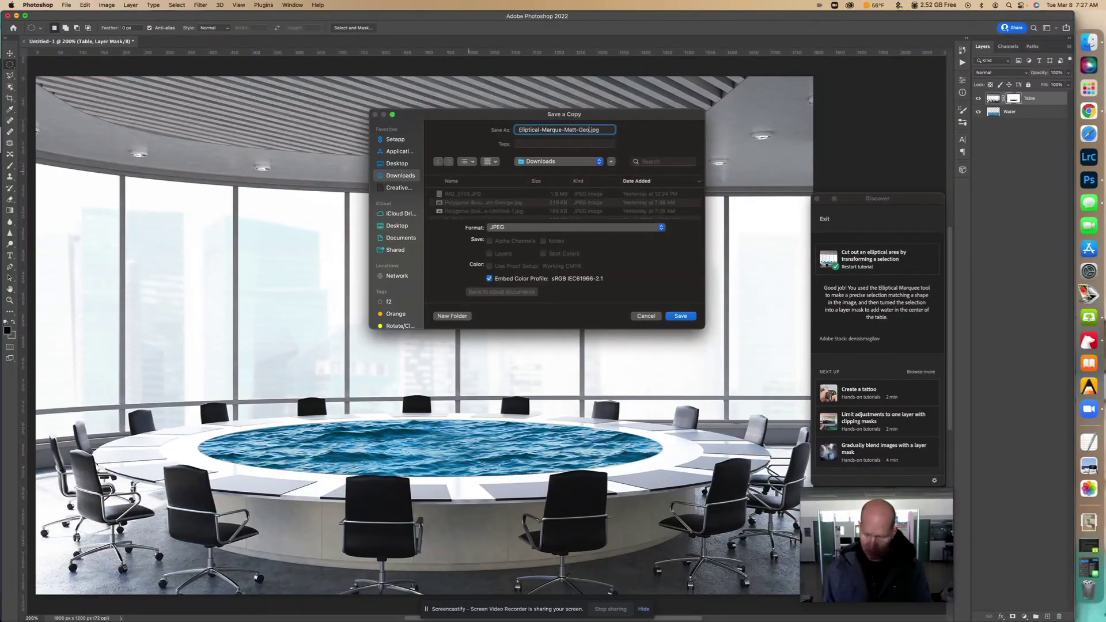
text(e)
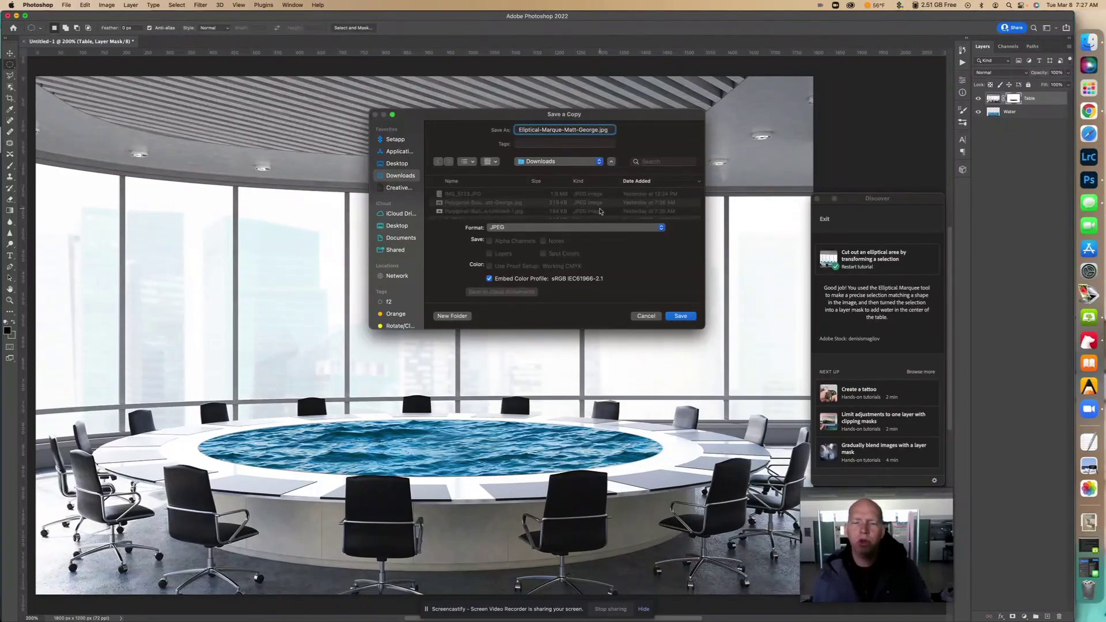
click(680, 316)
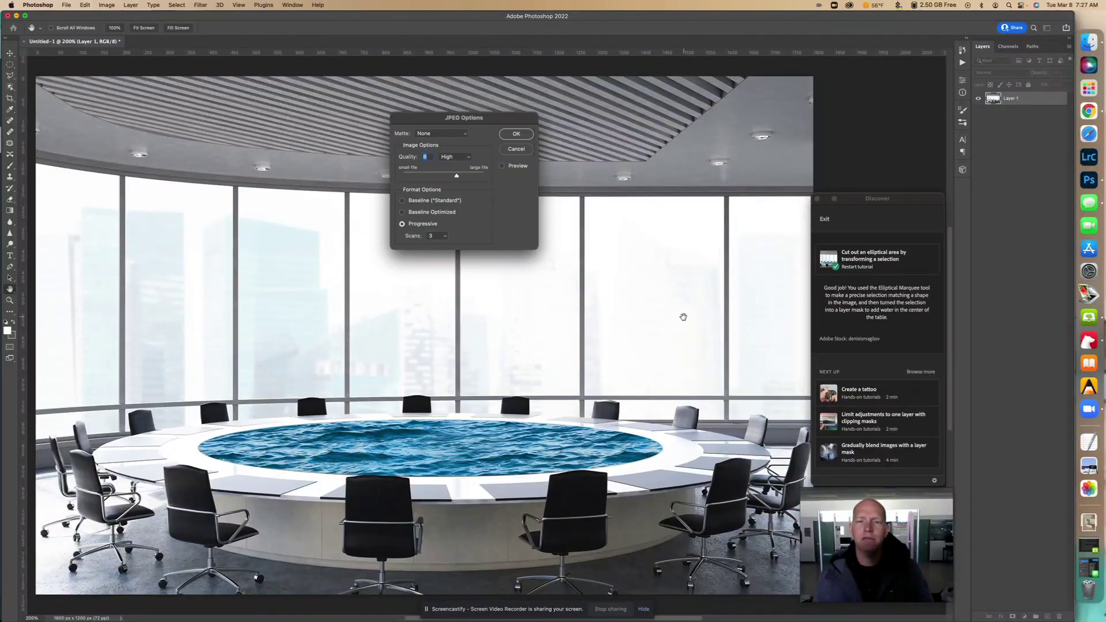
click(516, 134)
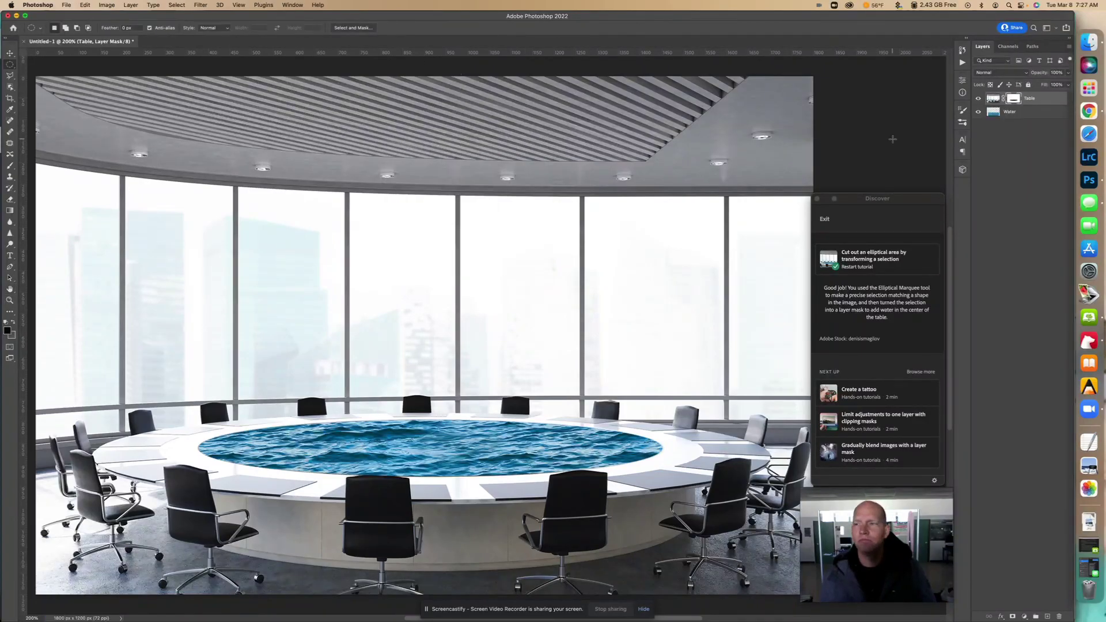
click(1086, 114)
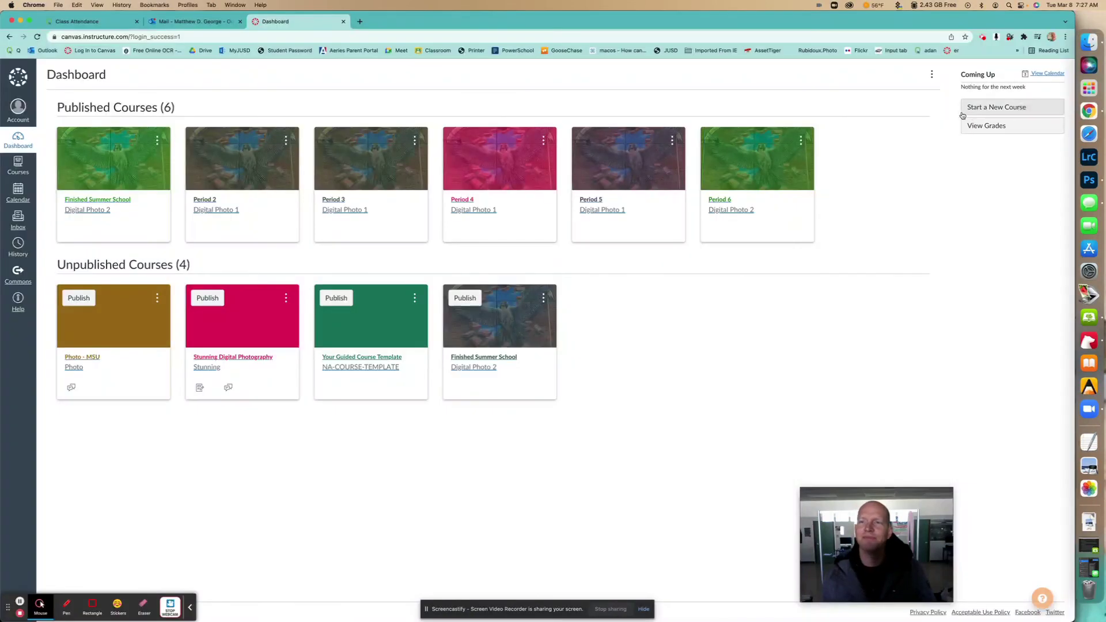